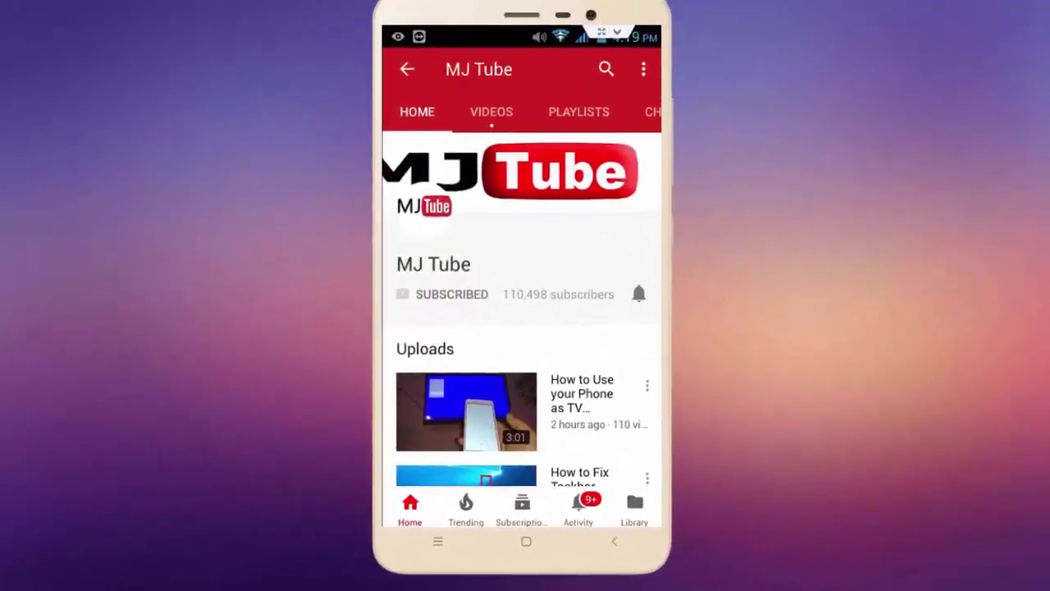
# Refresh the Windows 10 desktop several times from its right-click menu
pyautogui.click(638, 293)
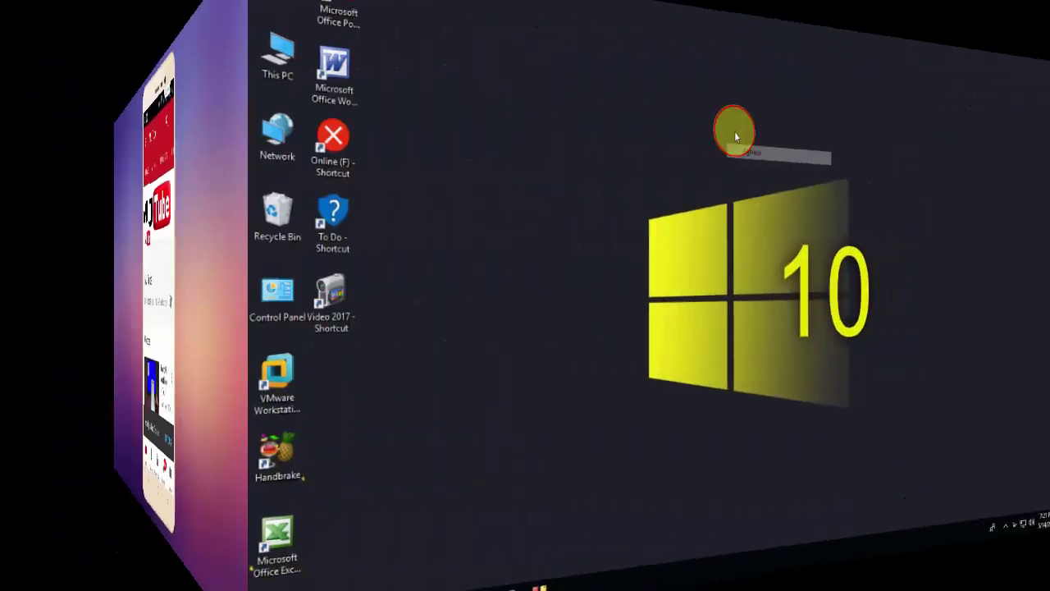
pyautogui.click(520, 150)
pyautogui.rightClick(369, 60)
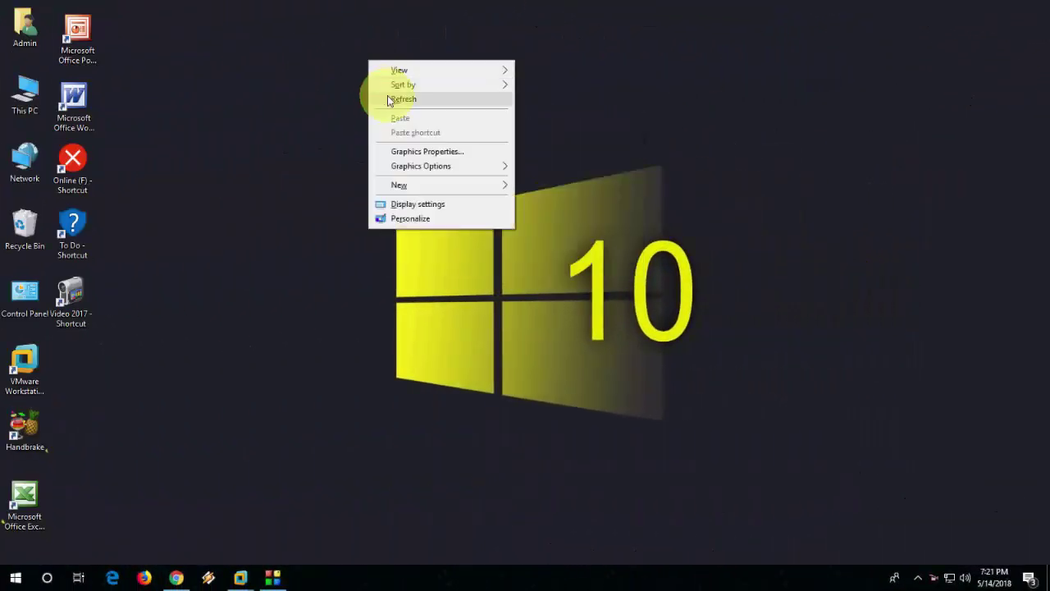
pyautogui.click(388, 98)
pyautogui.rightClick(338, 86)
pyautogui.click(370, 123)
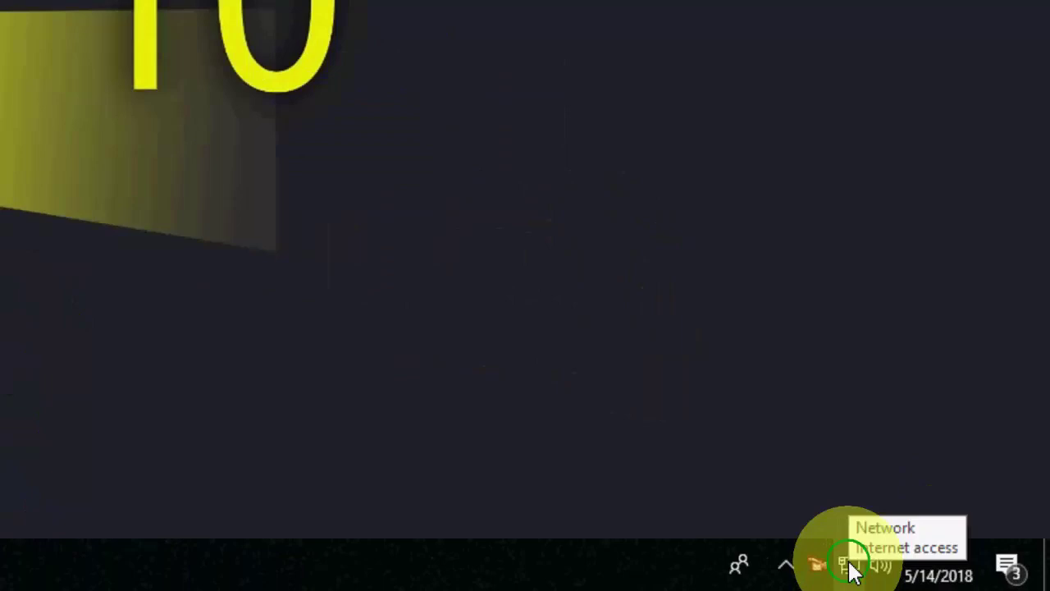
# Go from the network icon through Network and Sharing Center to advanced sharing settings
pyautogui.rightClick(949, 576)
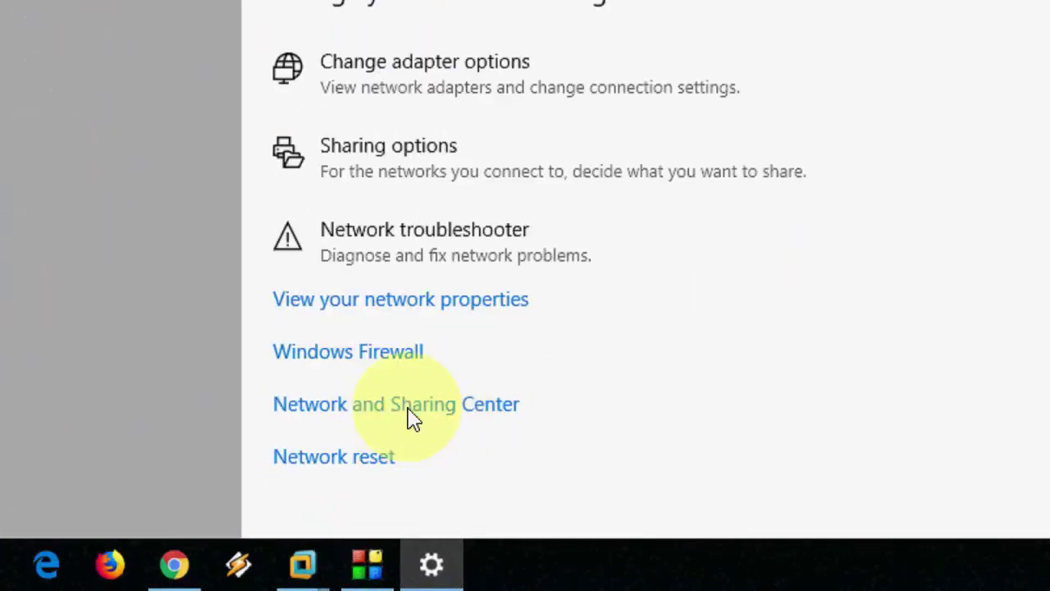
pyautogui.click(394, 418)
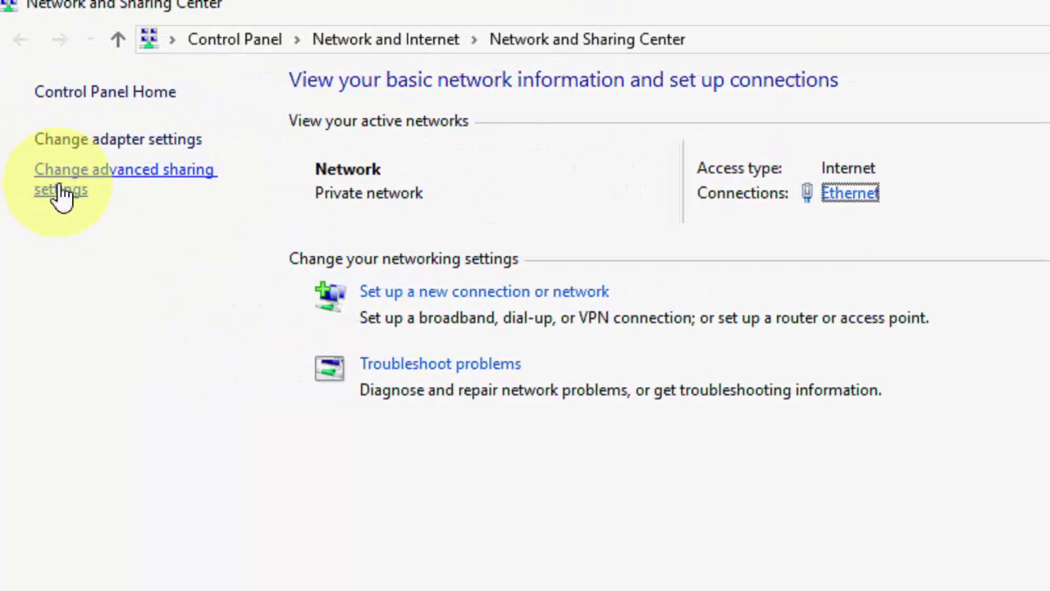
pyautogui.click(70, 189)
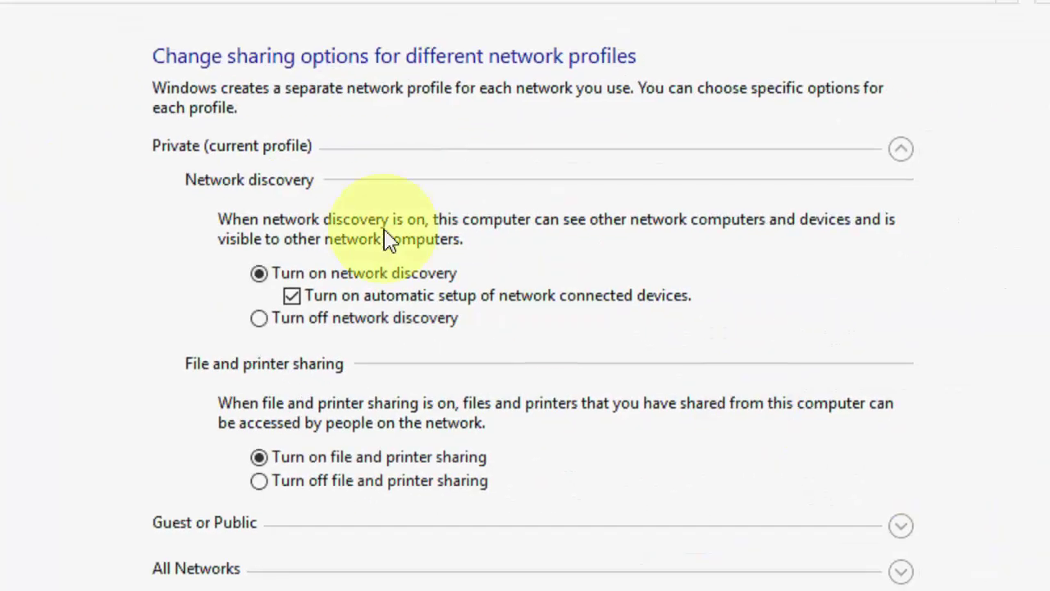
# Review the Private and Guest profiles, then expand All Networks with Public folder sharing kept off
pyautogui.click(218, 153)
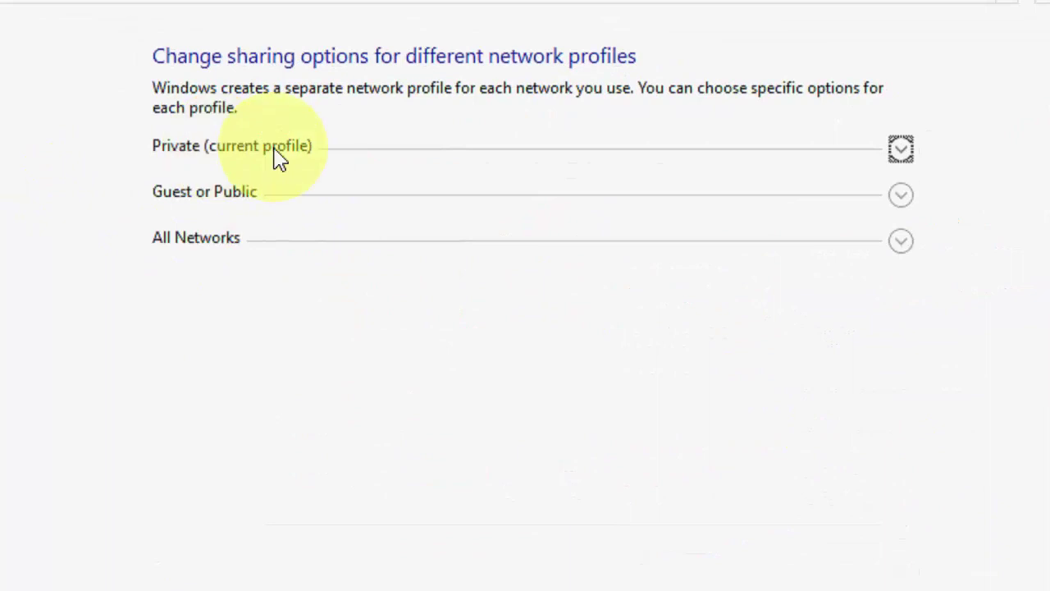
pyautogui.click(220, 156)
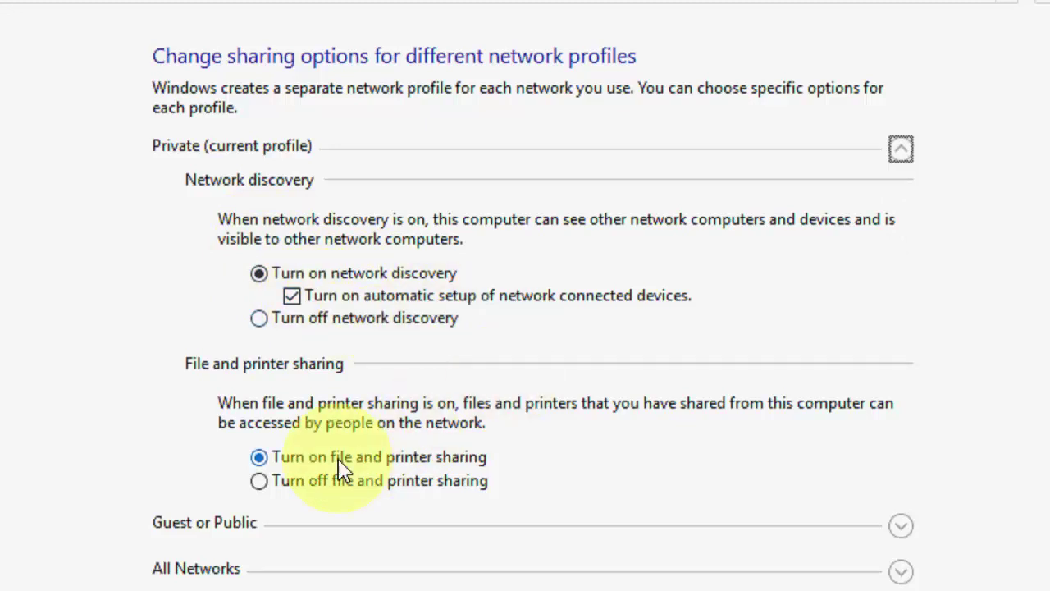
pyautogui.scroll(-2, 563, 574)
pyautogui.click(229, 466)
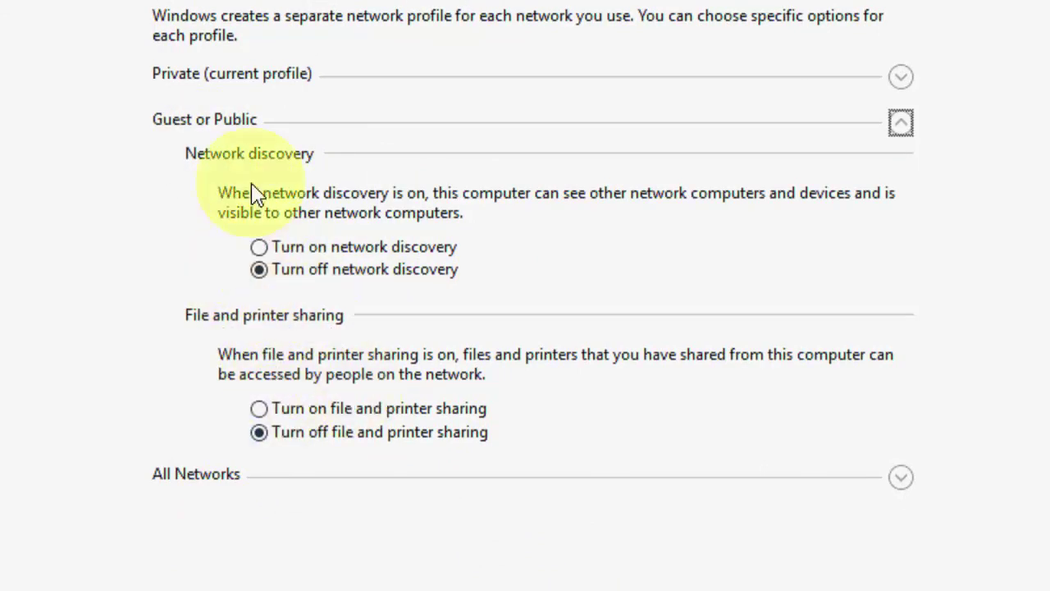
pyautogui.click(192, 124)
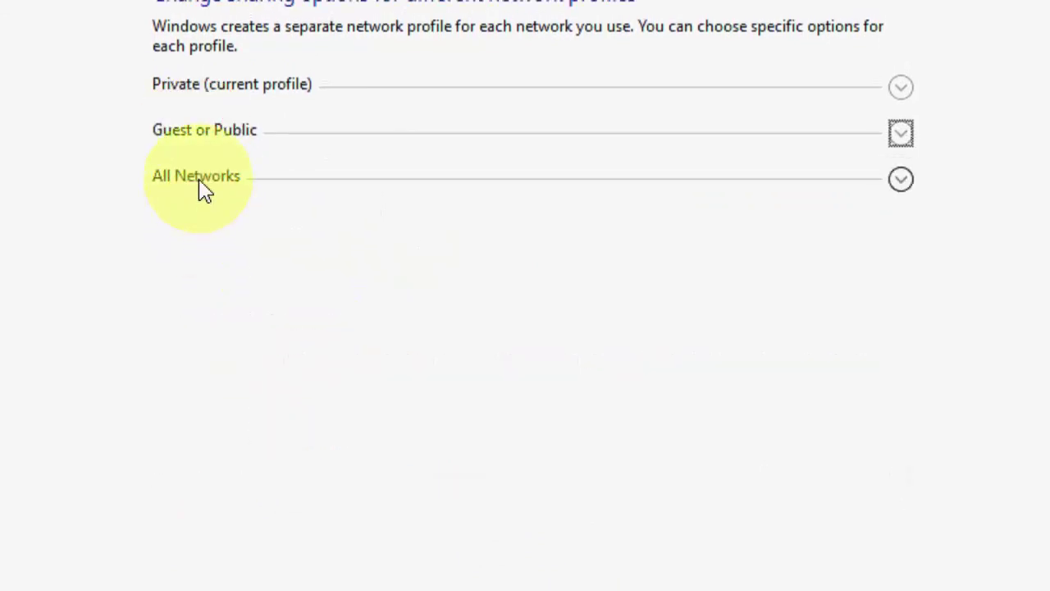
pyautogui.click(203, 187)
pyautogui.click(289, 359)
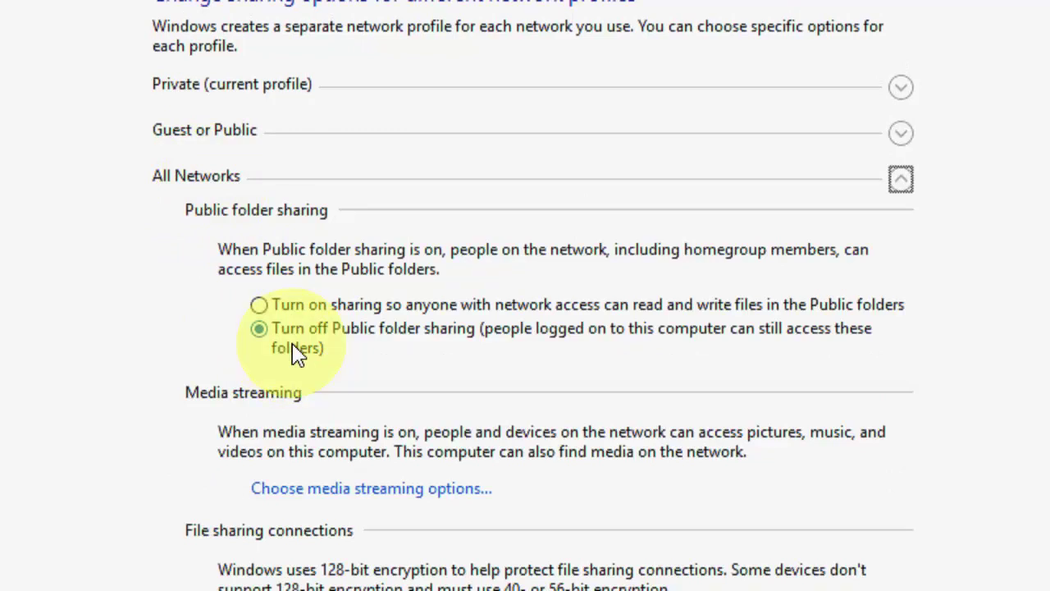
# Turn off password protected sharing for All Networks
pyautogui.scroll(-1, 371, 525)
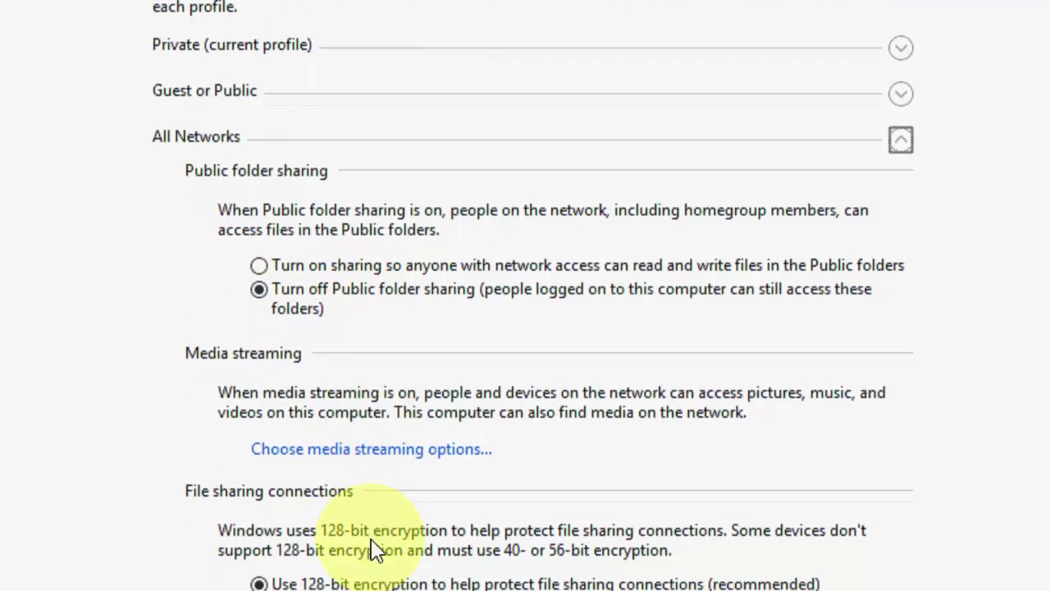
pyautogui.scroll(-3, 371, 548)
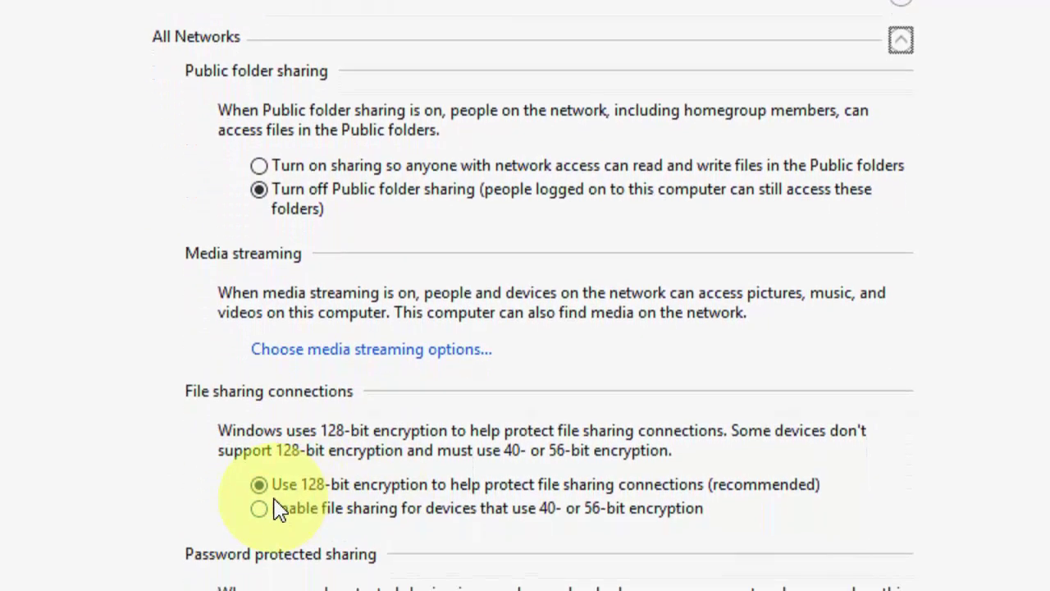
pyautogui.scroll(-3, 347, 497)
pyautogui.click(322, 538)
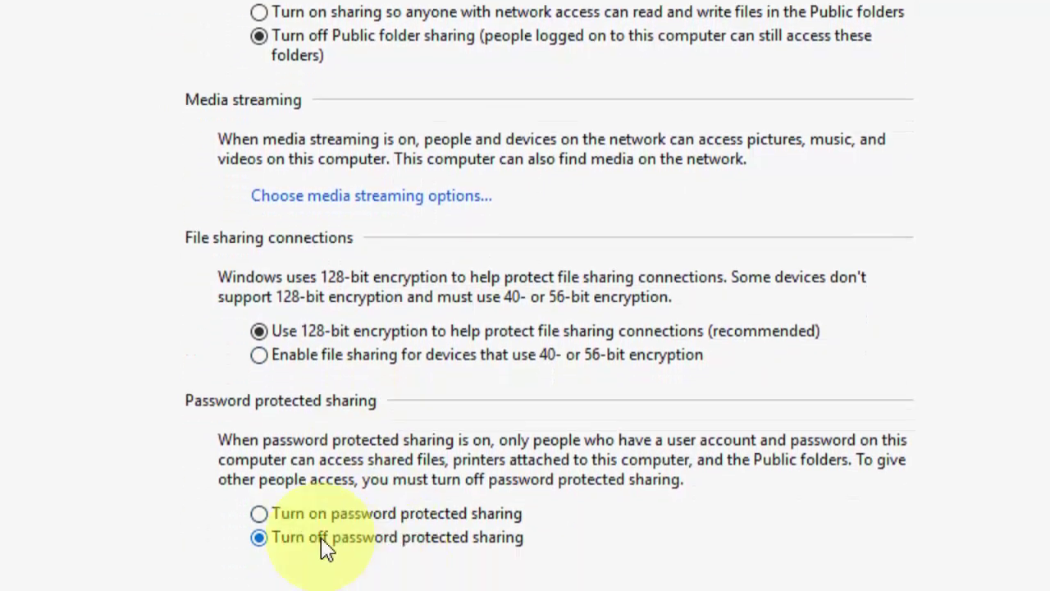
pyautogui.scroll(-2, 326, 548)
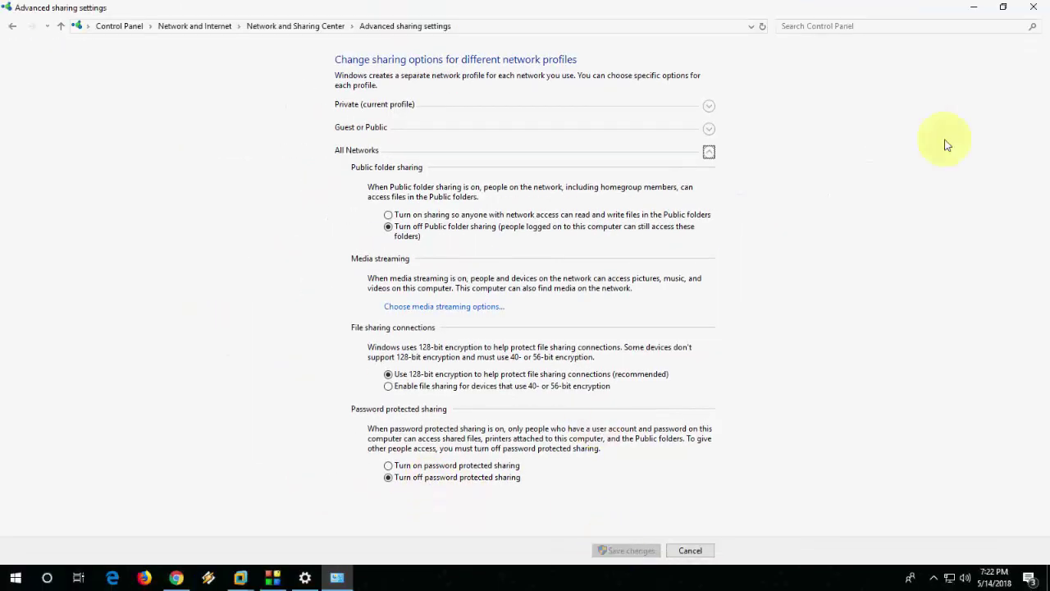
# Close the advanced sharing and network settings windows, returning to the desktop
pyautogui.click(1034, 8)
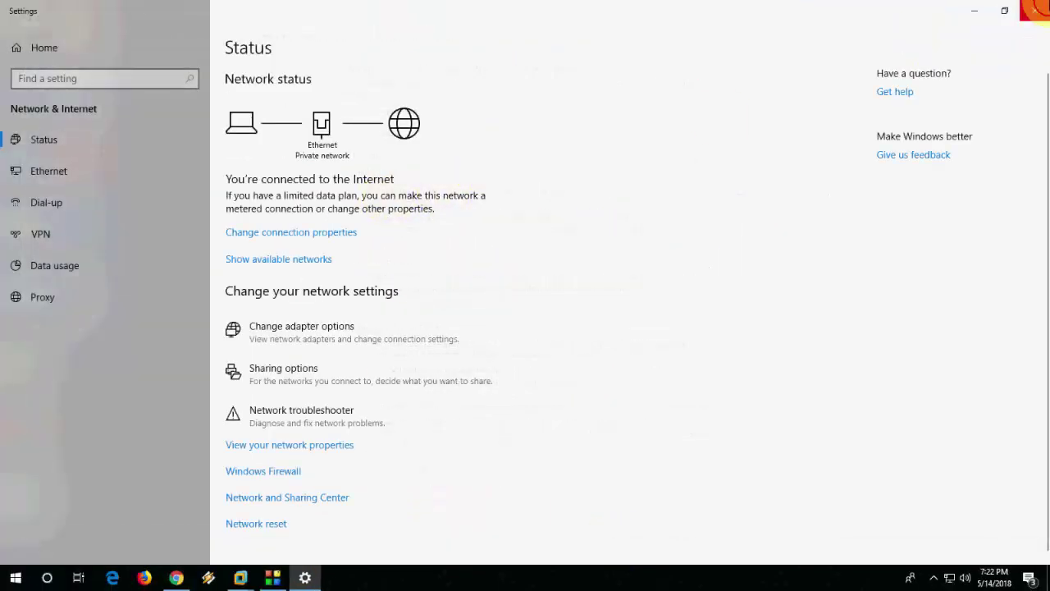
pyautogui.click(1035, 10)
pyautogui.rightClick(344, 143)
pyautogui.rightClick(311, 155)
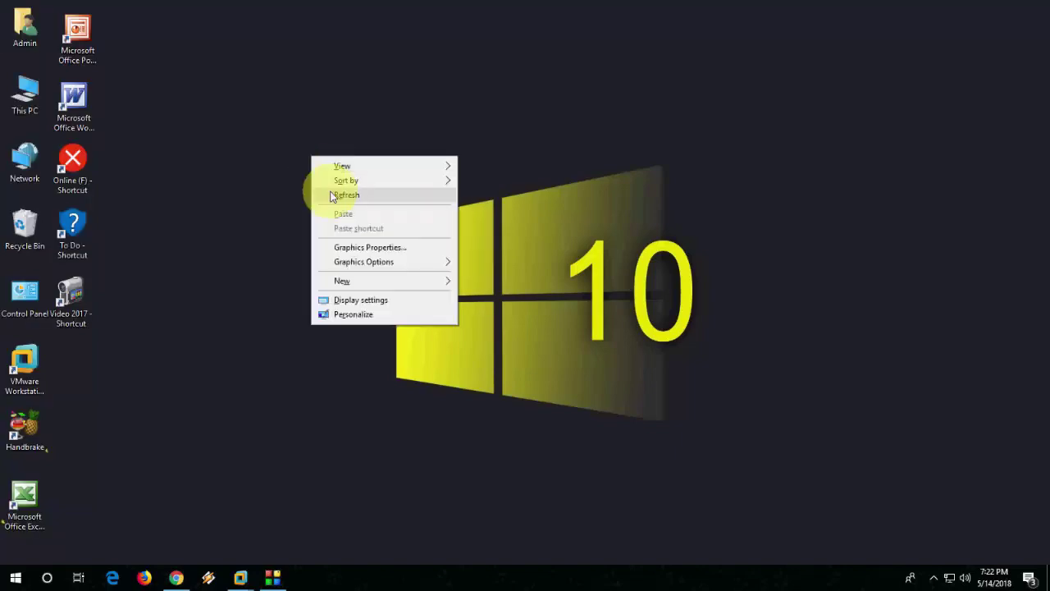
# On the Mac, open System Preferences from the Apple menu
pyautogui.click(332, 196)
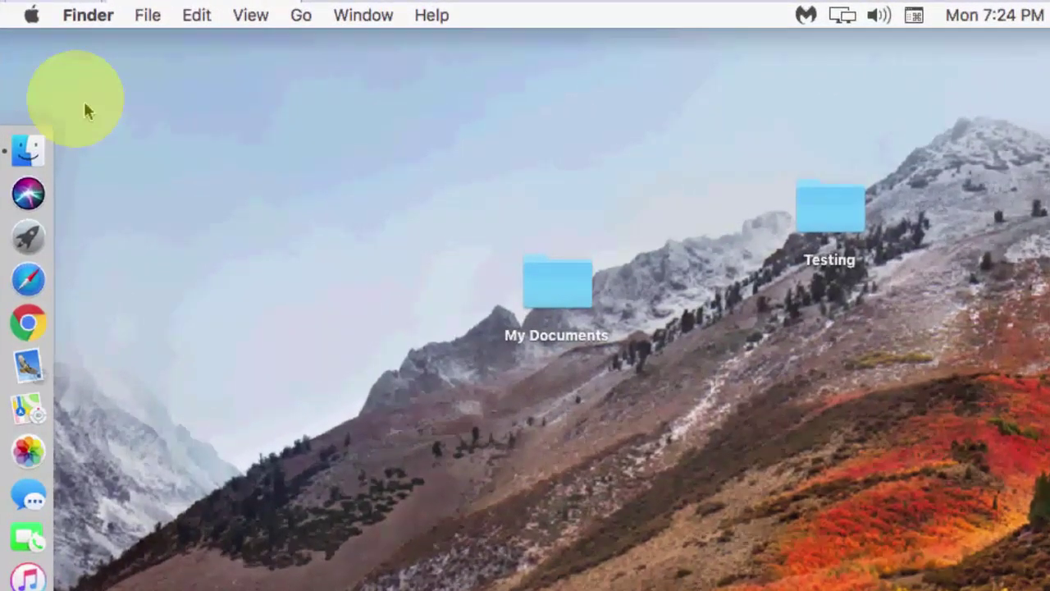
pyautogui.click(30, 18)
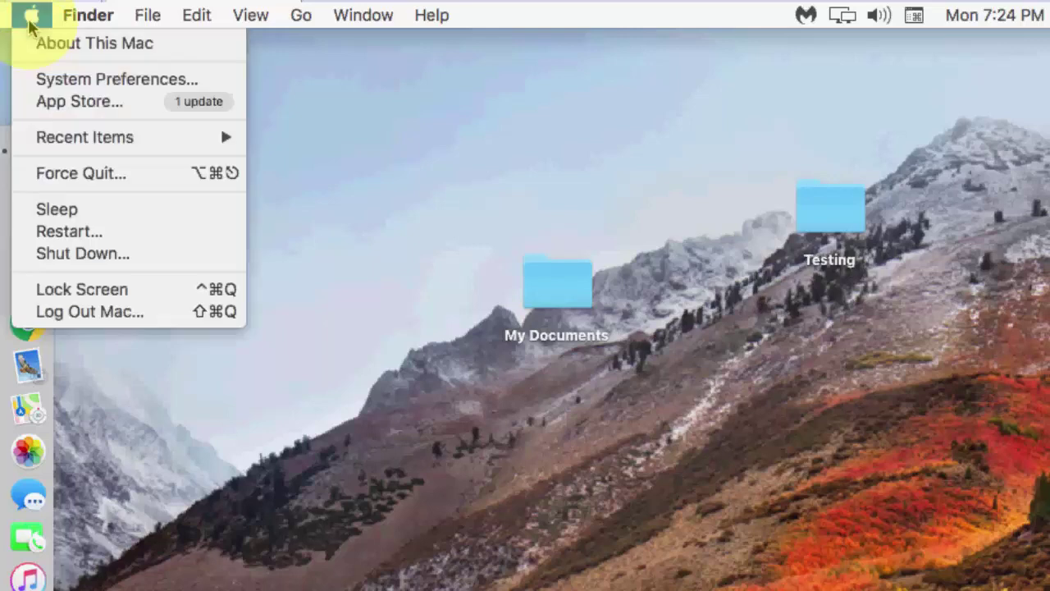
pyautogui.click(77, 87)
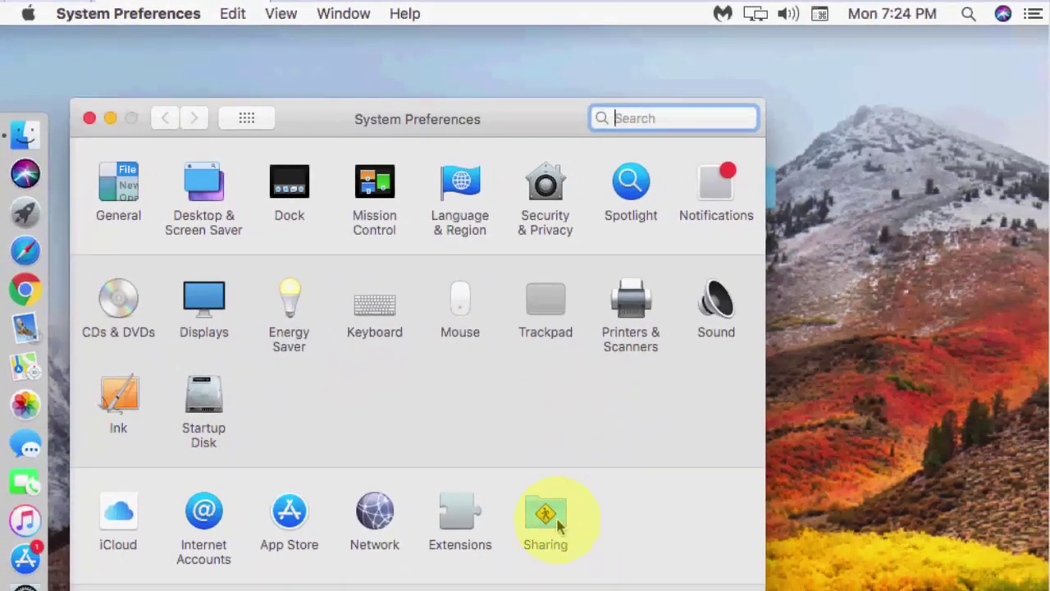
# Turn on File Sharing and enable Windows (SMB) sharing for the Mac account, confirming its password
pyautogui.click(558, 525)
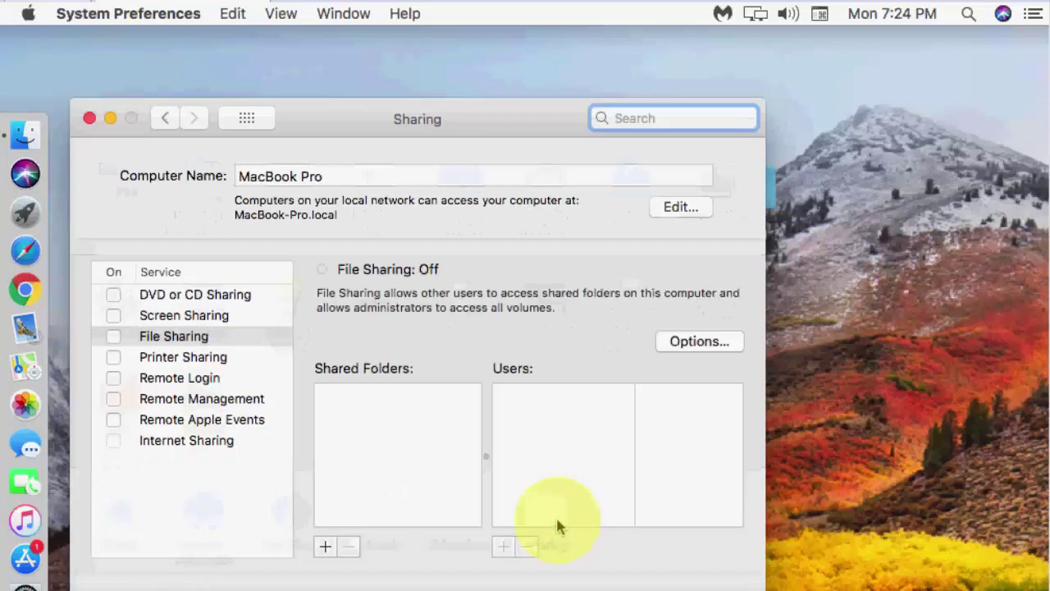
pyautogui.click(113, 338)
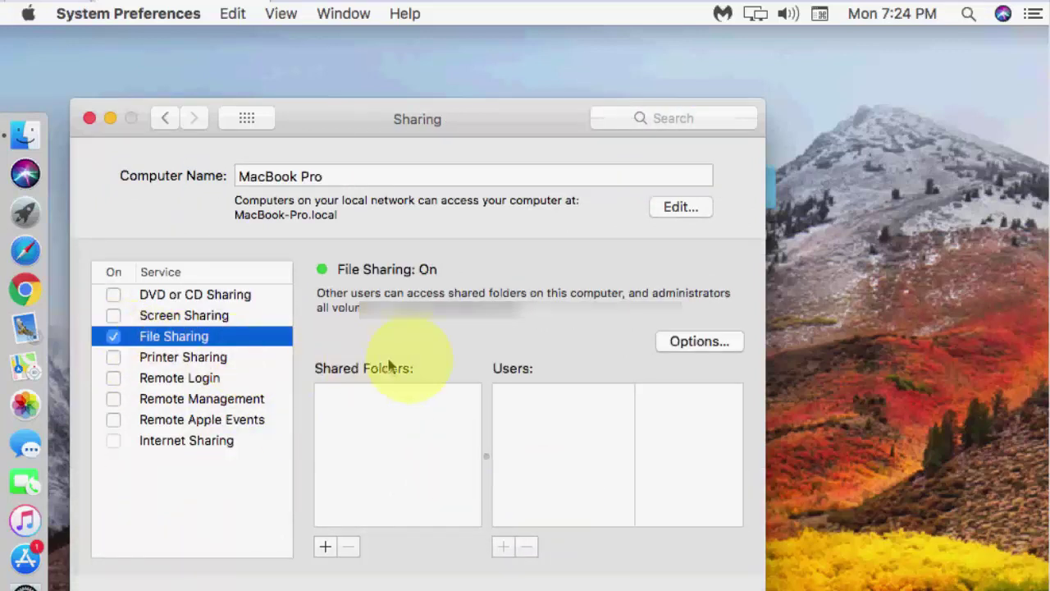
pyautogui.click(683, 345)
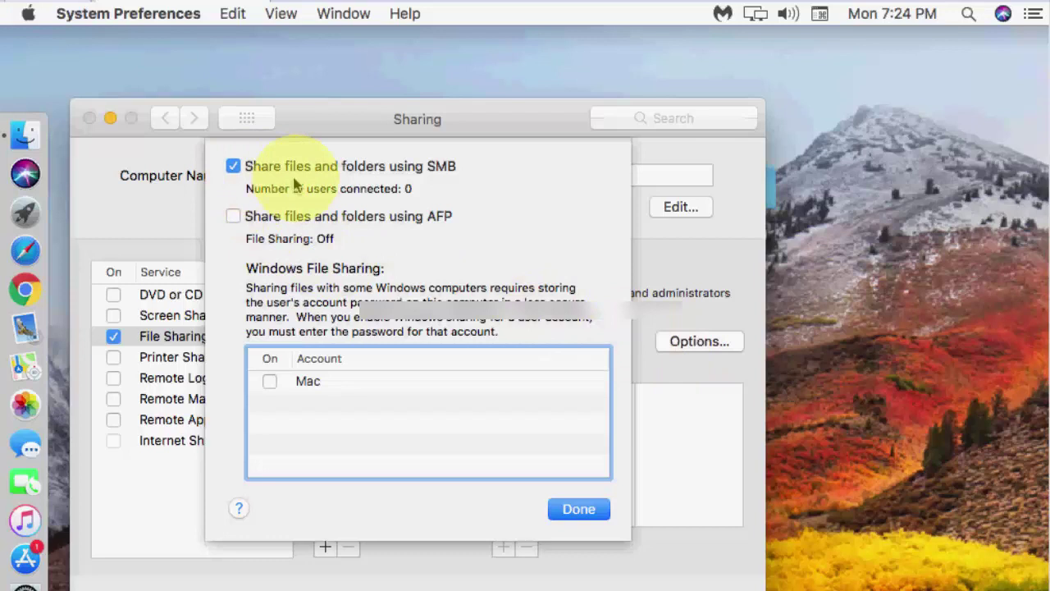
pyautogui.click(239, 221)
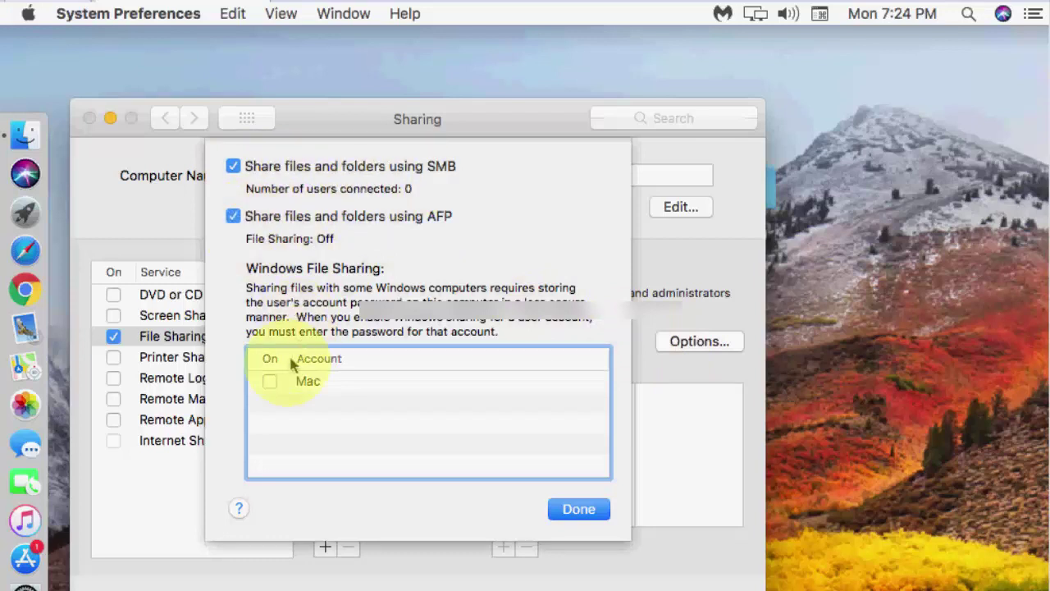
pyautogui.click(270, 382)
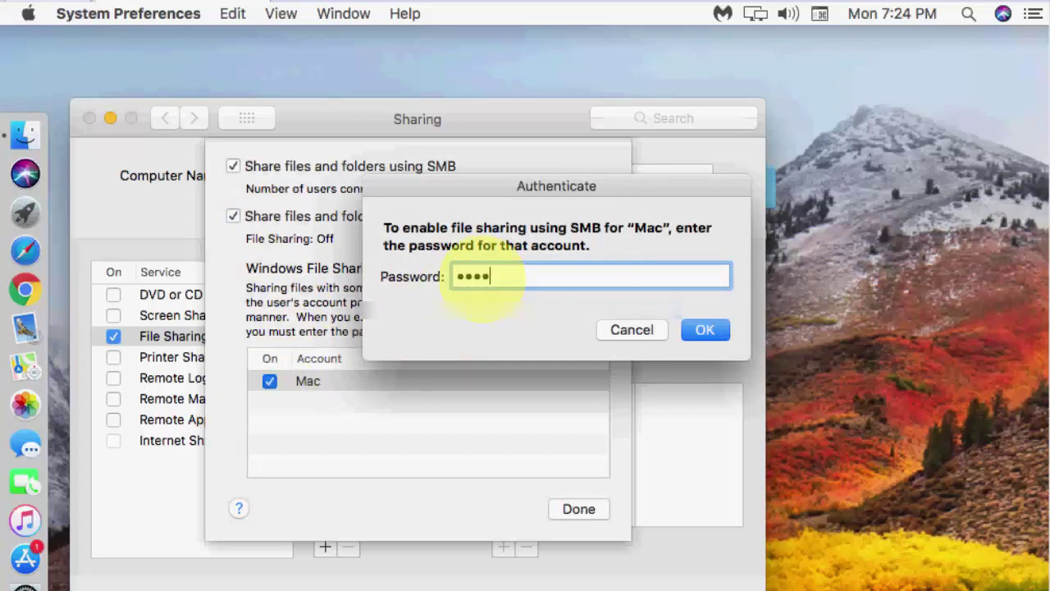
pyautogui.write('a')
pyautogui.click(704, 330)
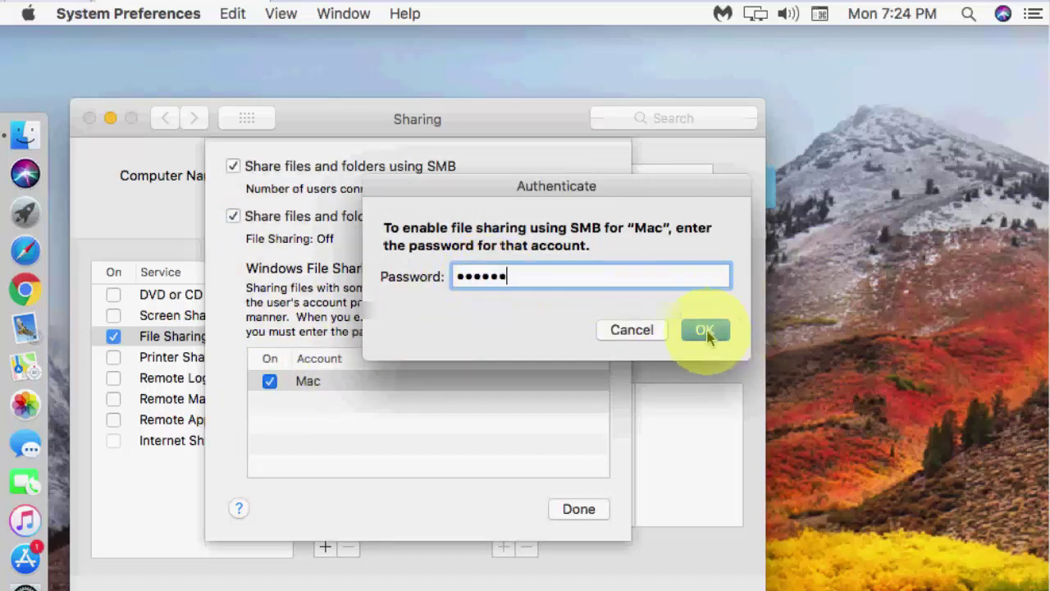
pyautogui.click(588, 499)
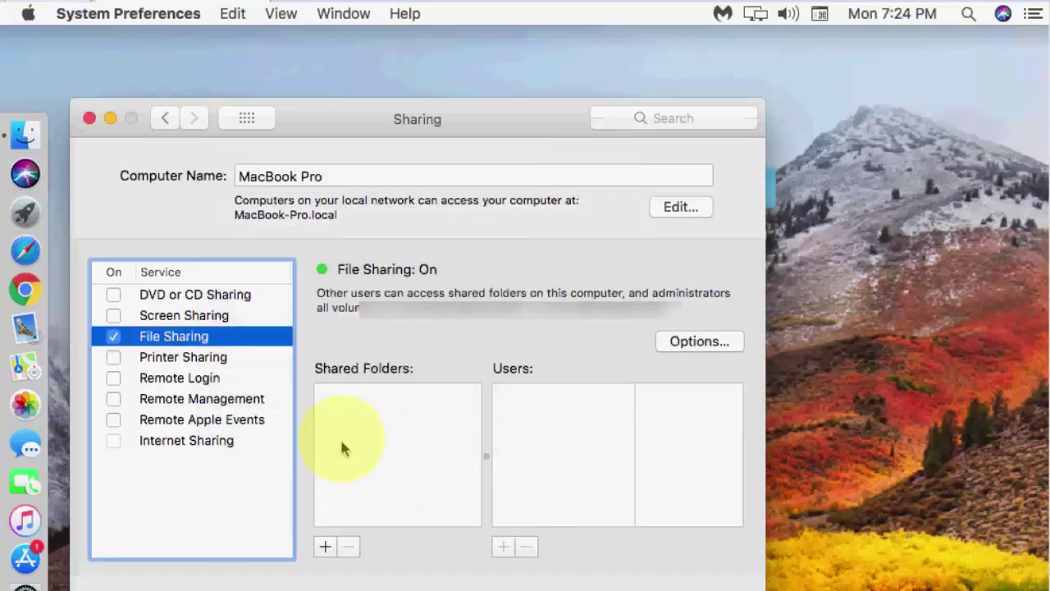
# Add the My Documents and Testing folders to Shared Folders
pyautogui.click(326, 547)
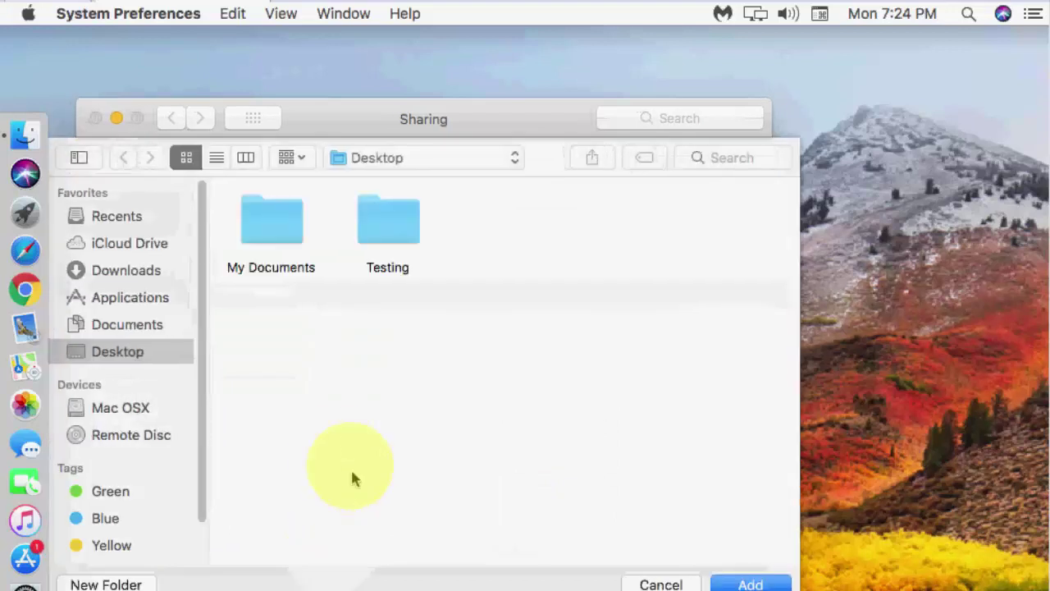
pyautogui.click(279, 242)
pyautogui.rightClick(366, 239)
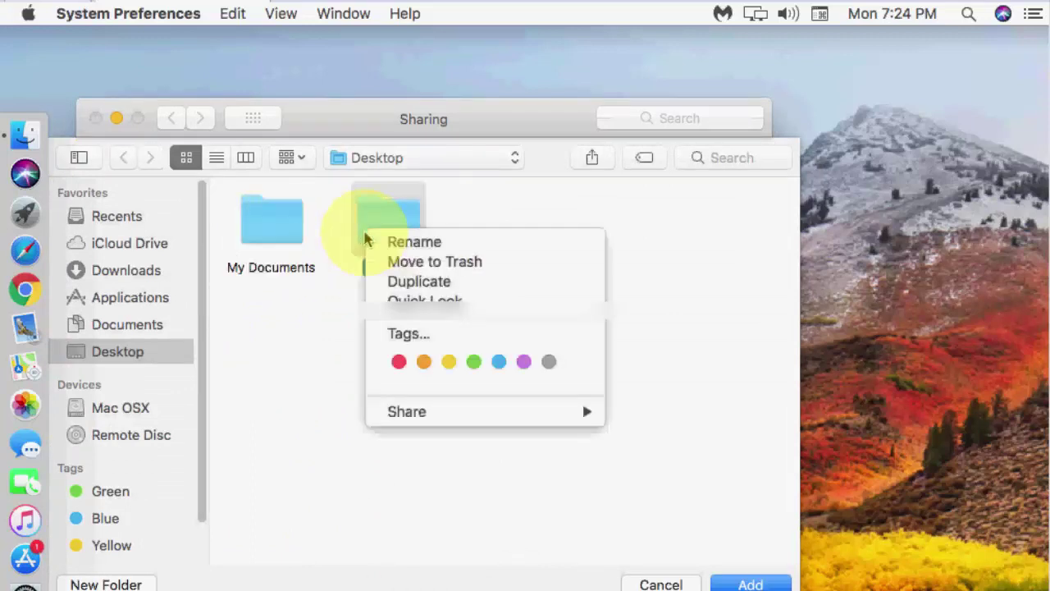
pyautogui.click(267, 455)
pyautogui.click(275, 255)
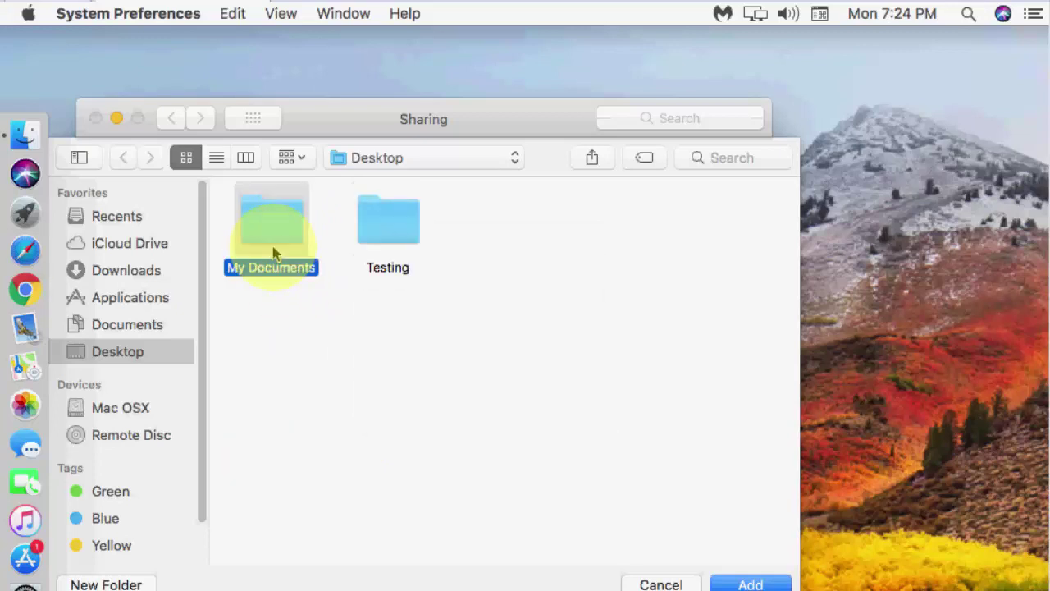
pyautogui.press('super+a')
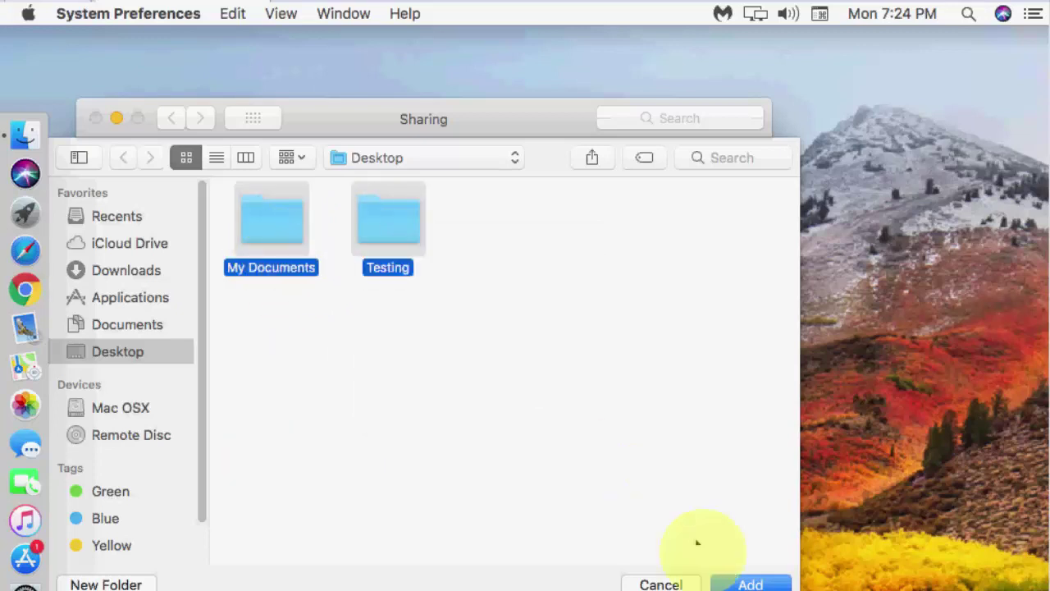
pyautogui.click(750, 582)
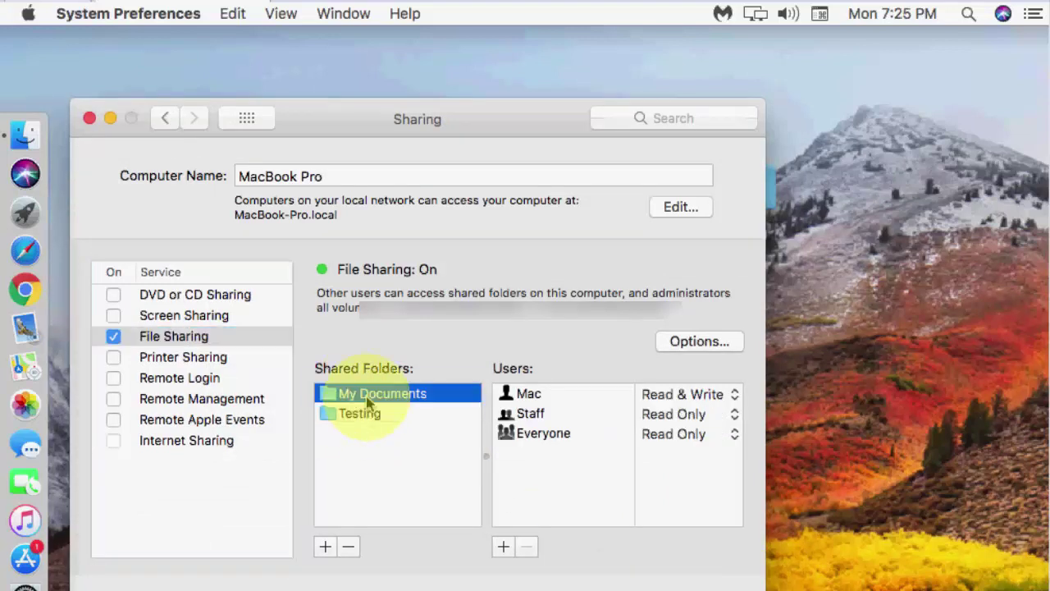
# Give Staff and Everyone Read & Write access, then check Testing's permissions
pyautogui.click(680, 416)
pyautogui.click(681, 396)
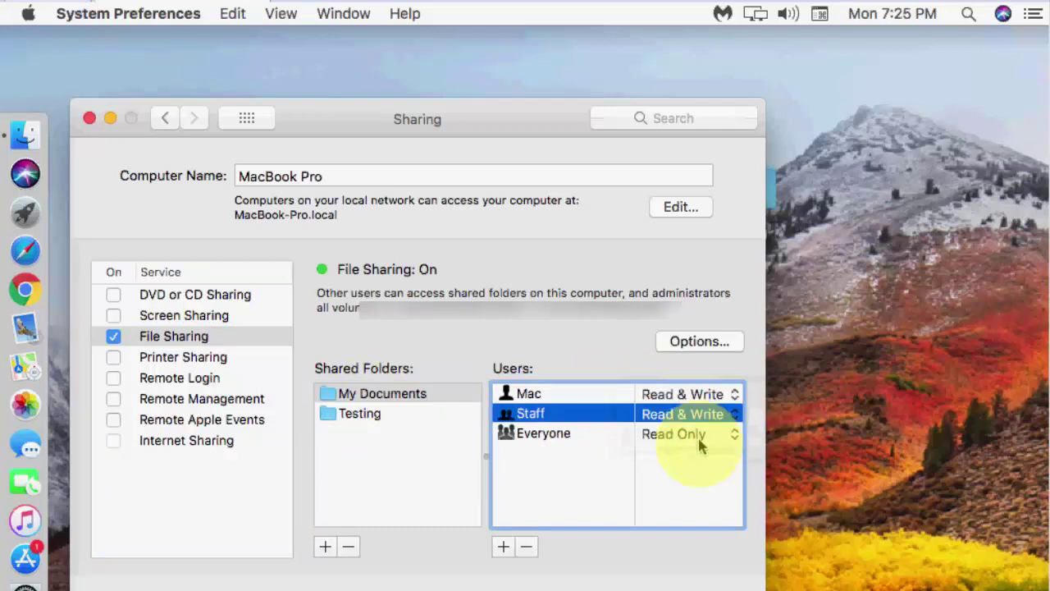
pyautogui.click(693, 435)
pyautogui.click(691, 416)
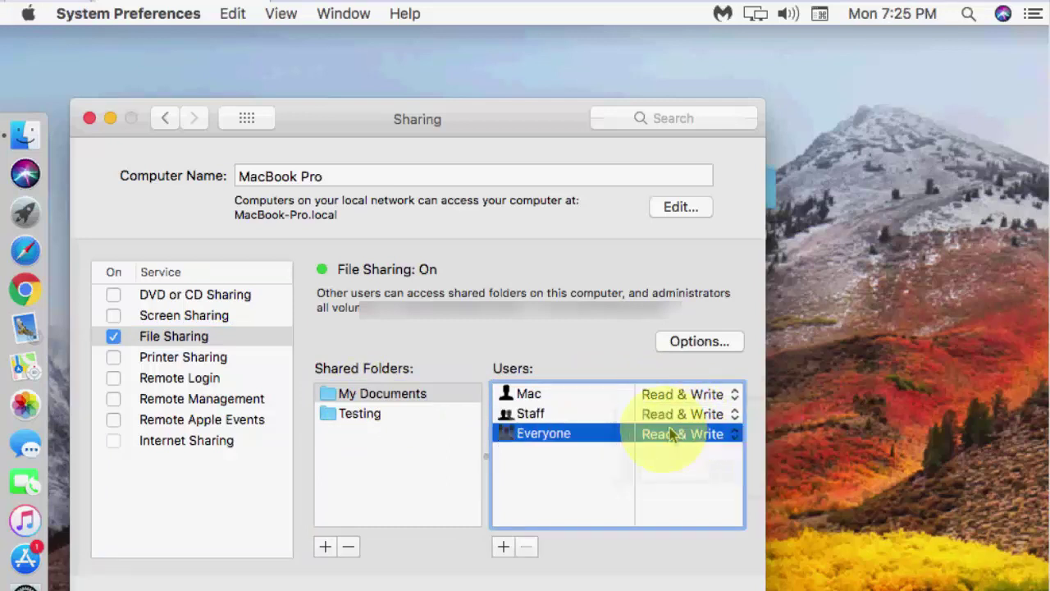
pyautogui.click(377, 414)
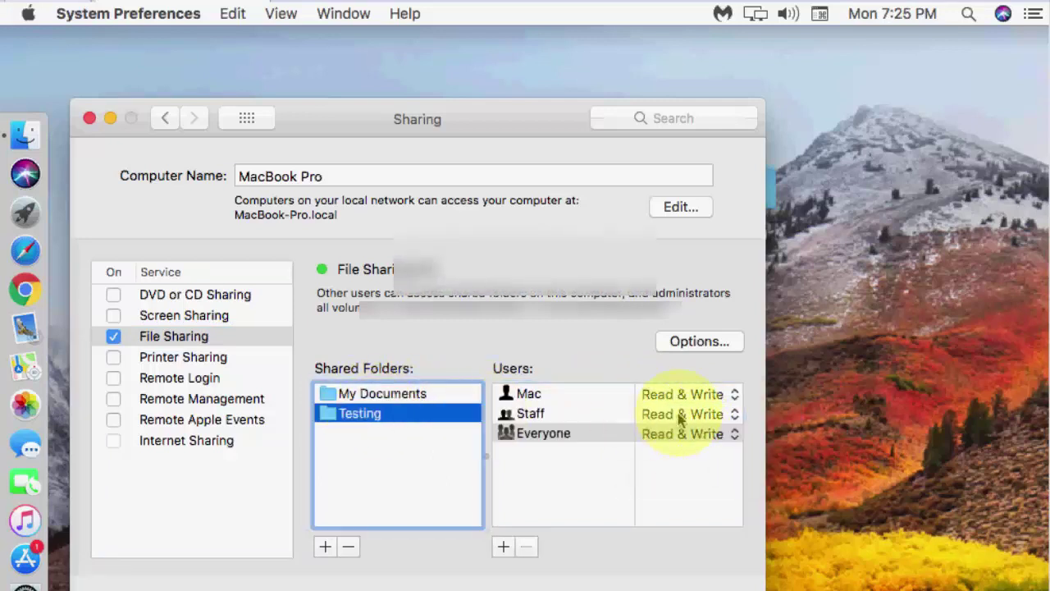
pyautogui.click(542, 413)
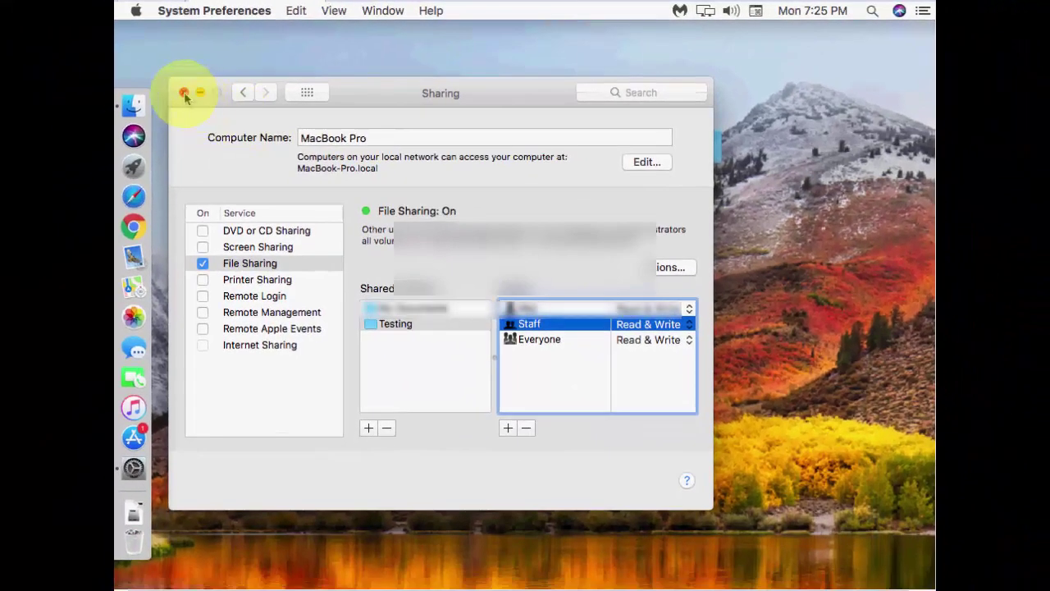
# Close Sharing preferences, then on Windows open Network and the MACBOOK-PRO computer
pyautogui.click(183, 92)
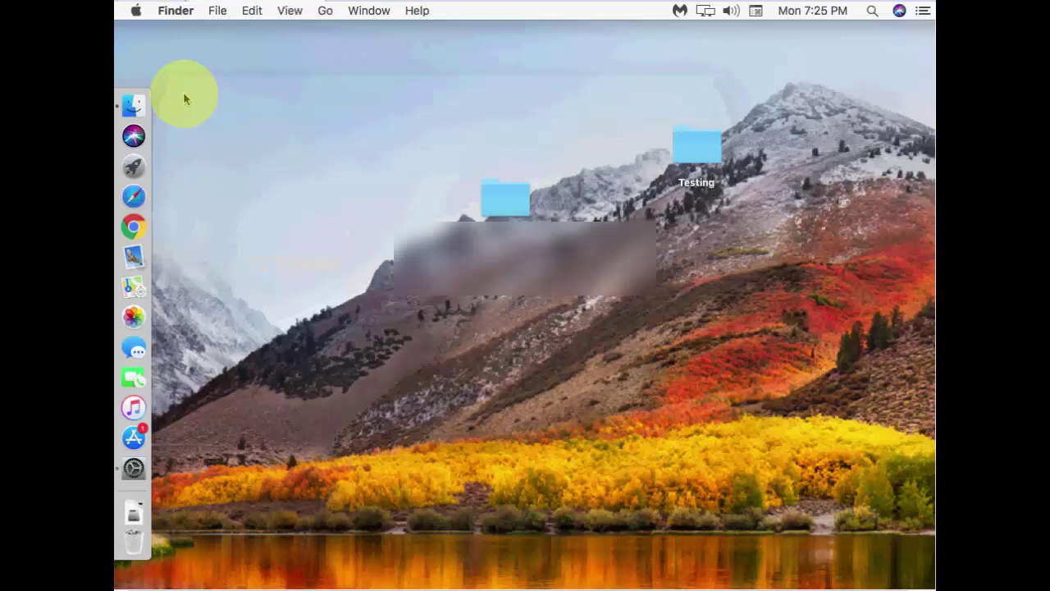
pyautogui.rightClick(282, 125)
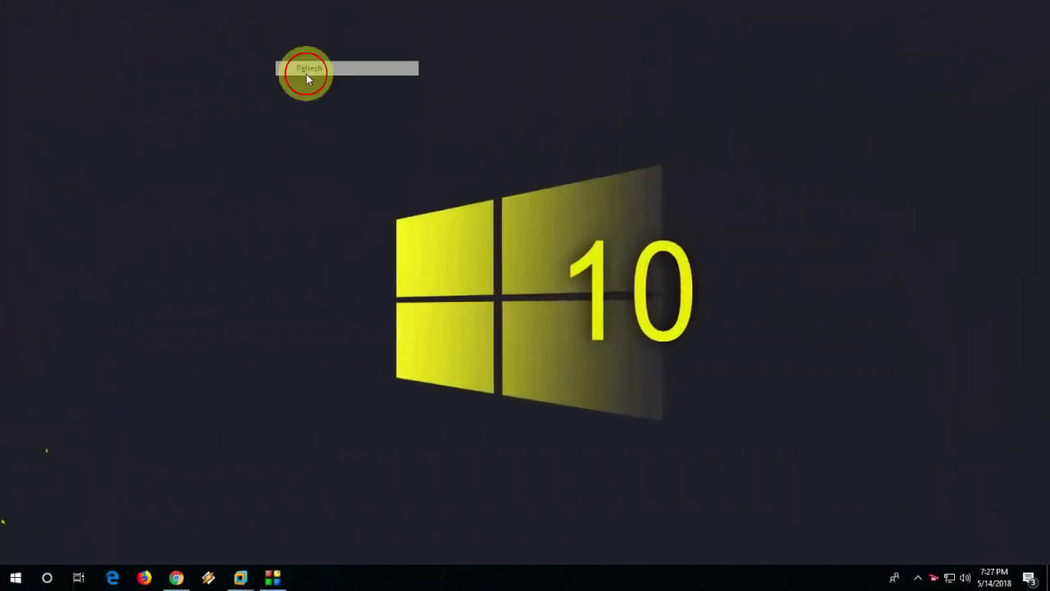
pyautogui.click(308, 113)
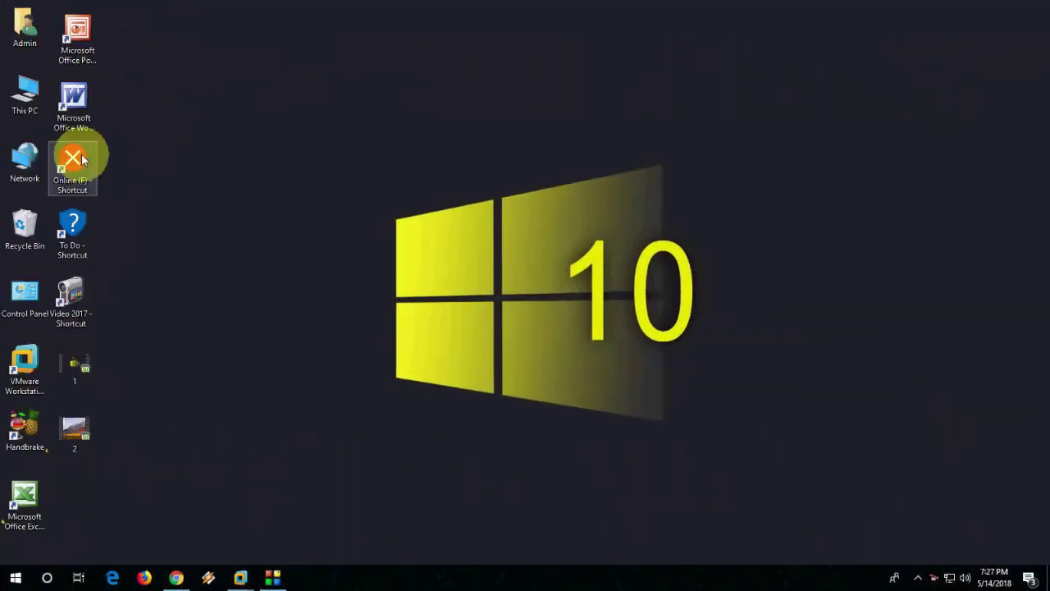
pyautogui.doubleClick(24, 162)
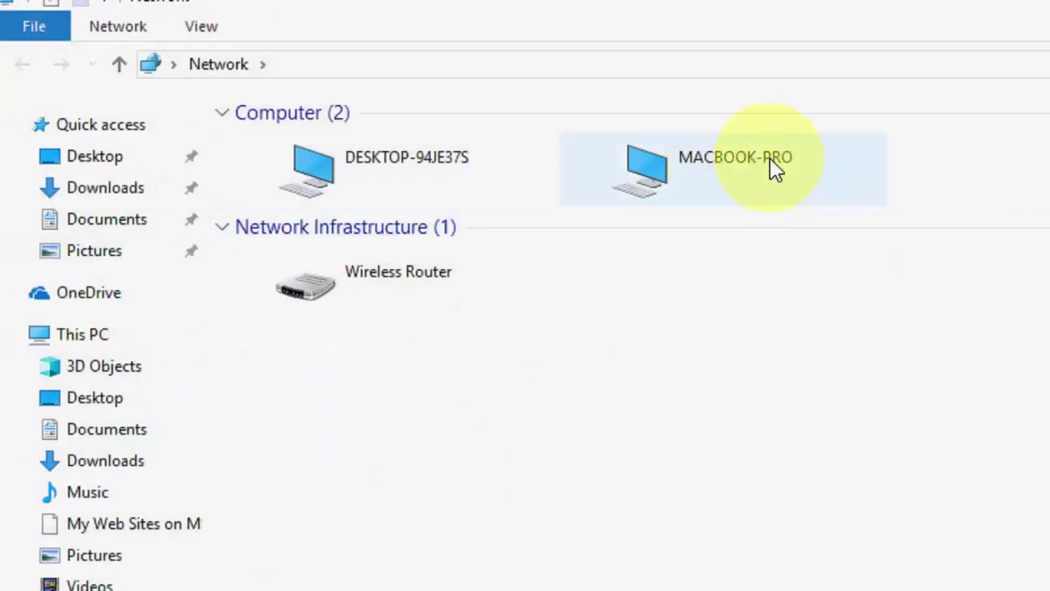
pyautogui.press('alt')
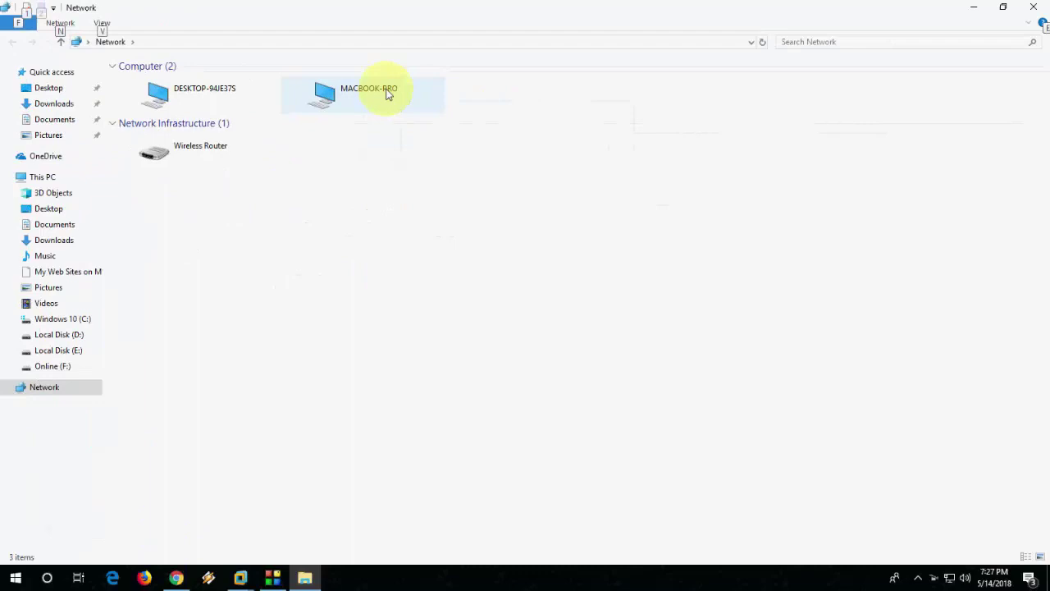
pyautogui.doubleClick(389, 93)
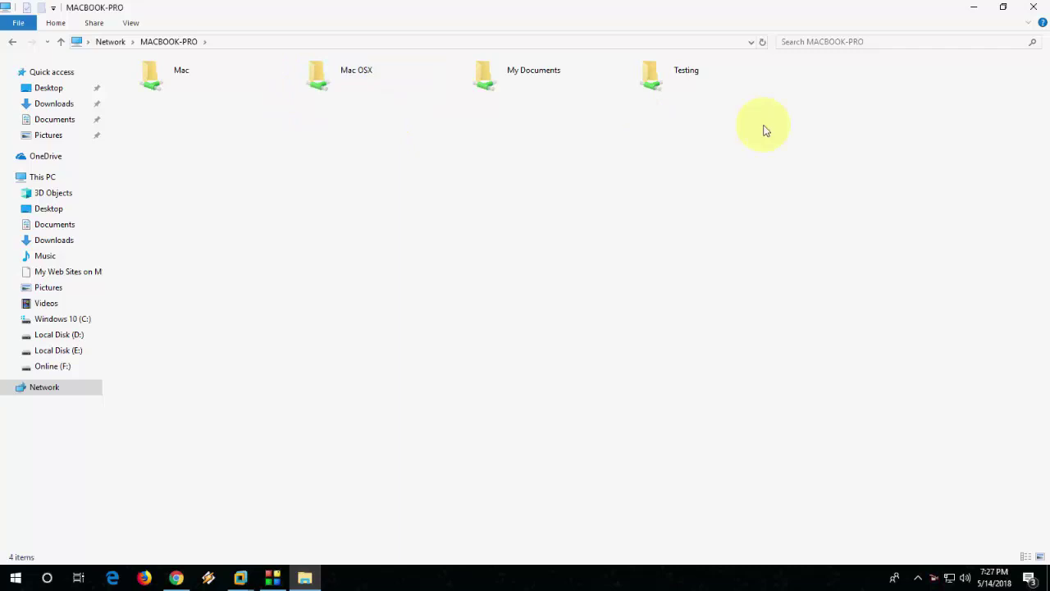
pyautogui.doubleClick(347, 71)
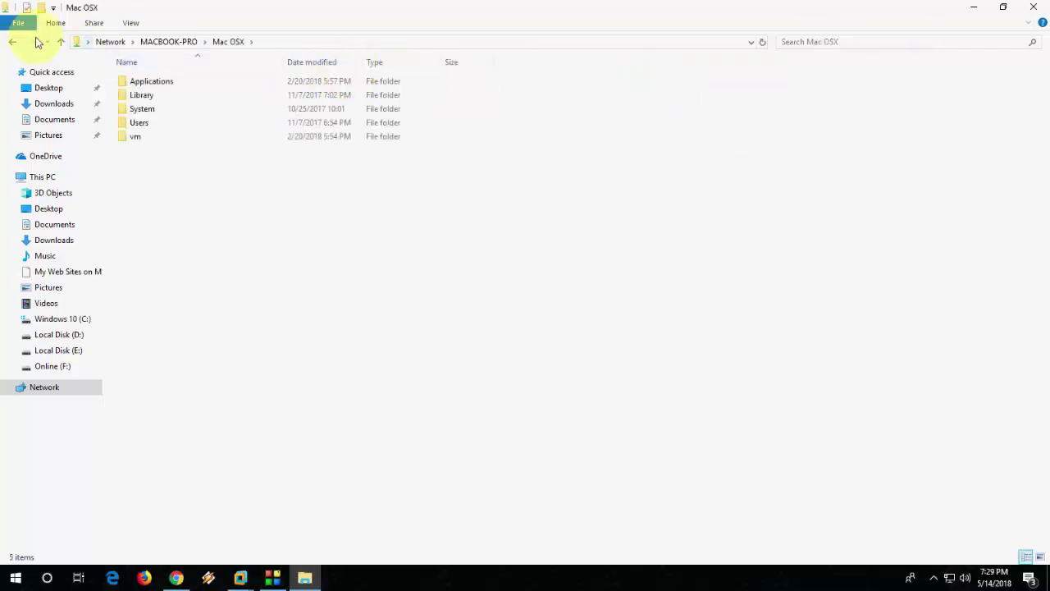
pyautogui.click(12, 41)
pyautogui.doubleClick(152, 78)
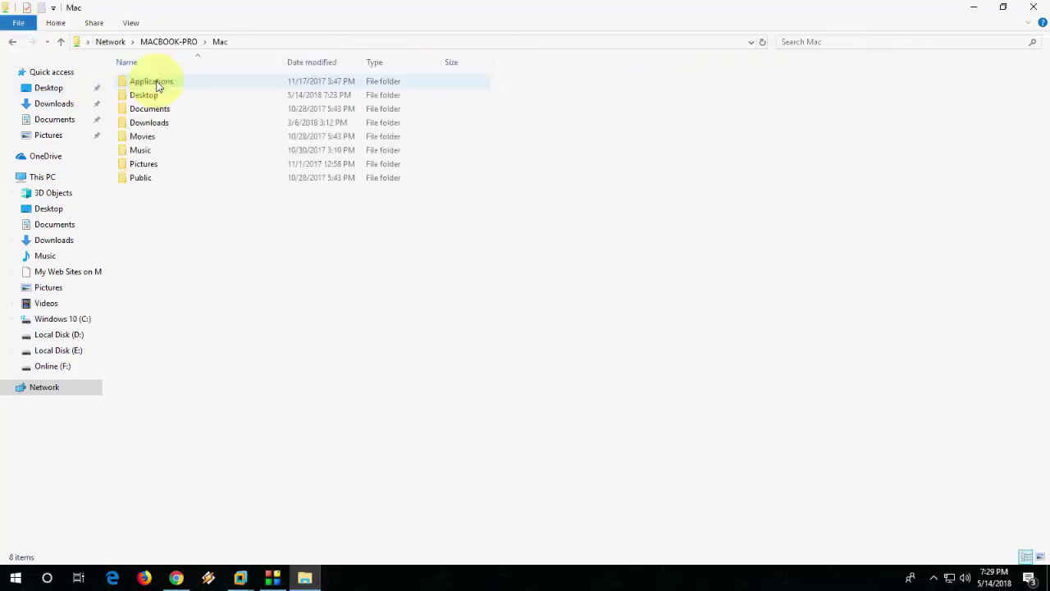
pyautogui.click(13, 41)
pyautogui.doubleClick(539, 86)
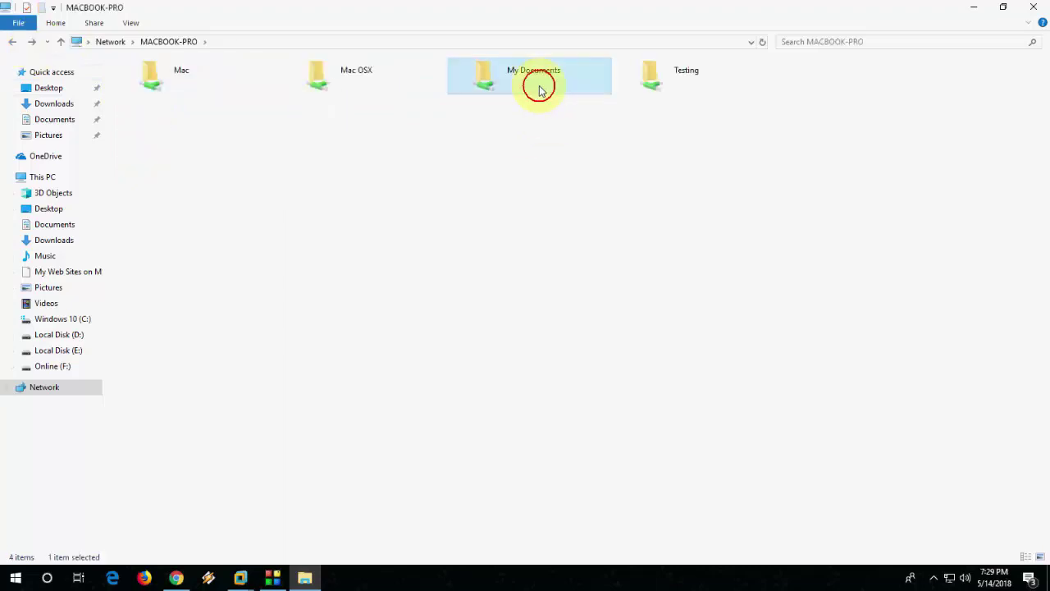
pyautogui.click(12, 42)
pyautogui.rightClick(448, 152)
pyautogui.click(472, 209)
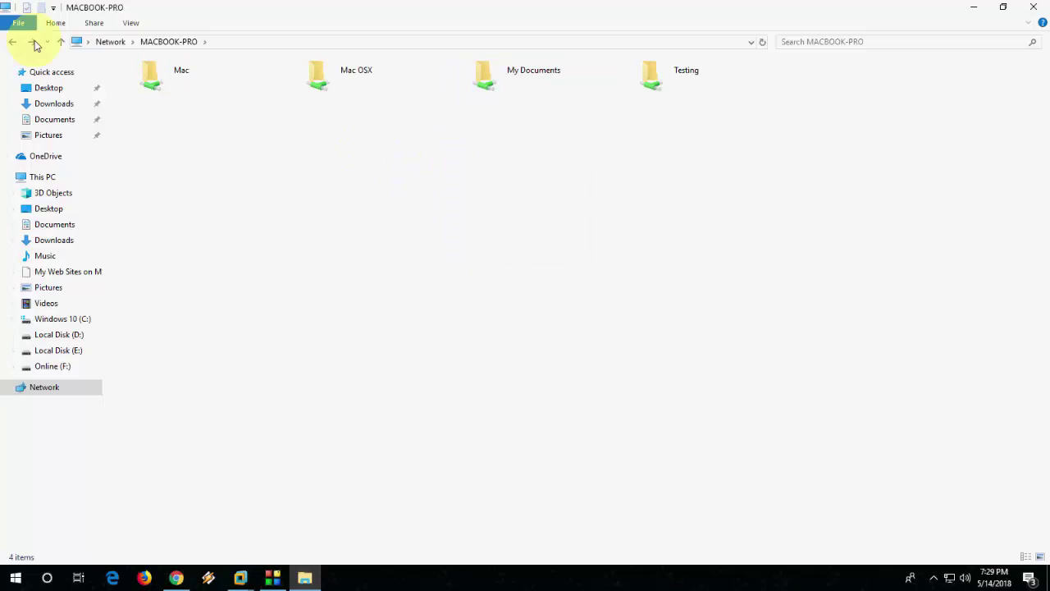
pyautogui.doubleClick(175, 77)
pyautogui.click(12, 41)
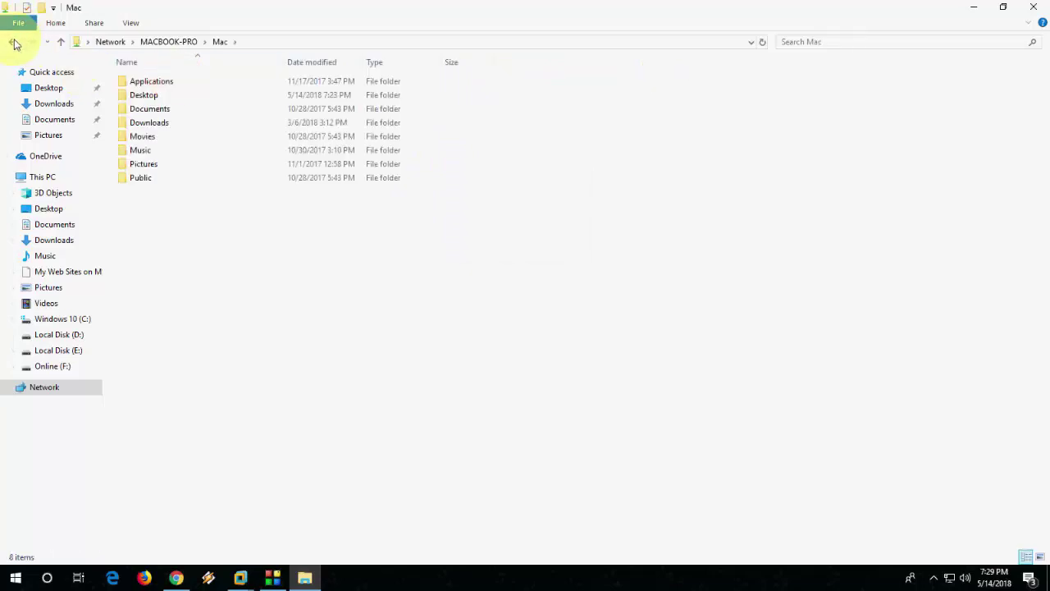
pyautogui.doubleClick(370, 84)
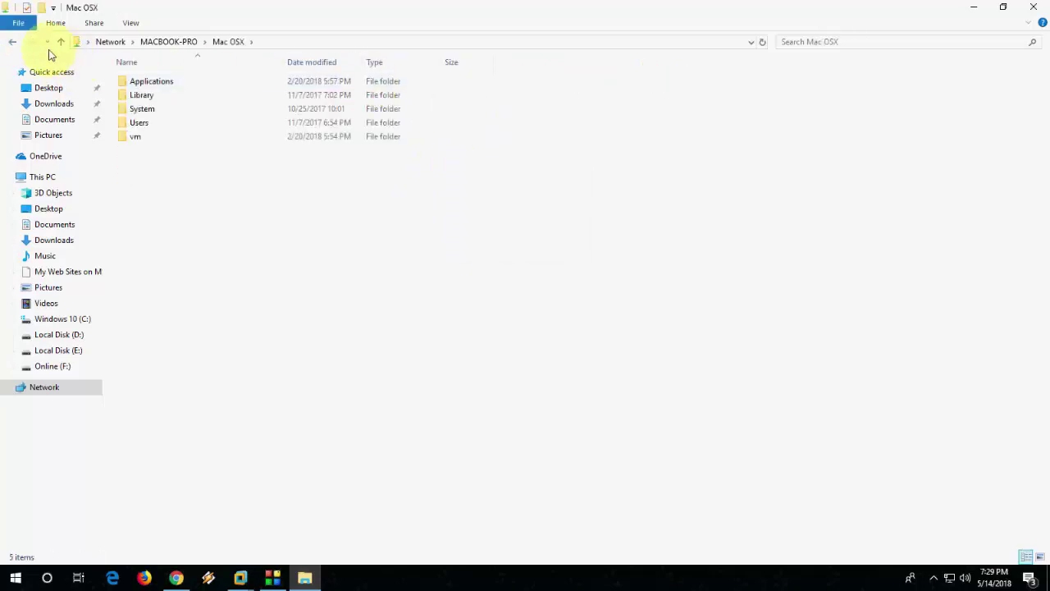
pyautogui.click(12, 41)
pyautogui.doubleClick(502, 88)
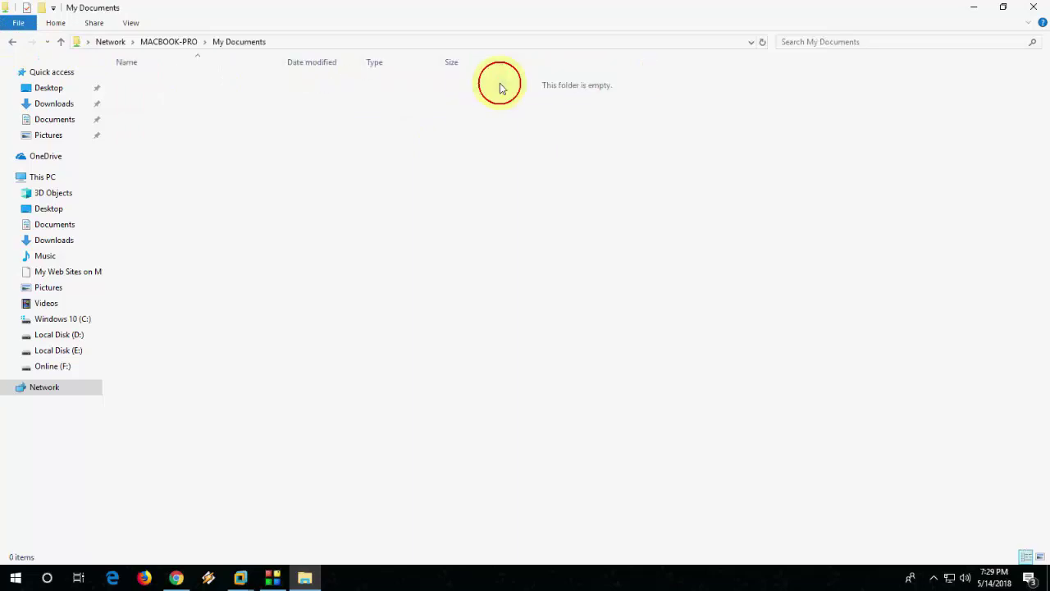
pyautogui.rightClick(246, 121)
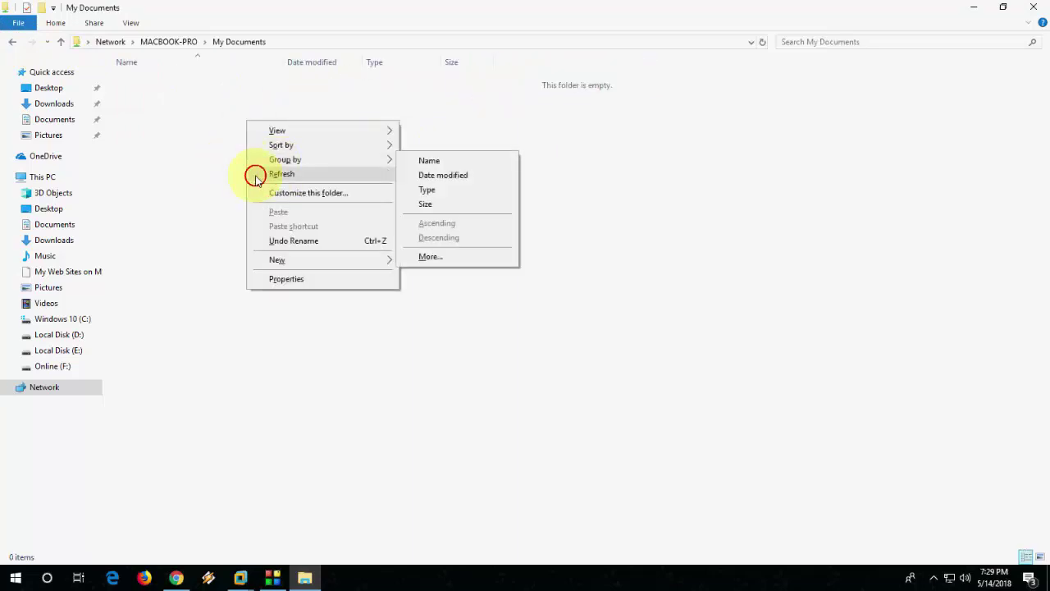
pyautogui.click(255, 178)
pyautogui.click(12, 48)
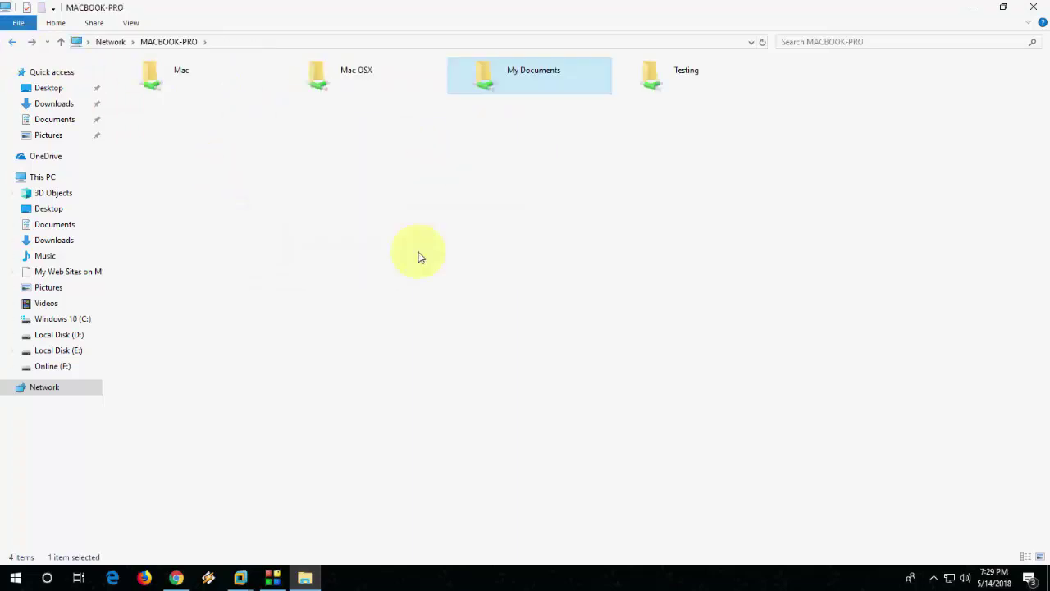
pyautogui.rightClick(375, 210)
pyautogui.click(404, 263)
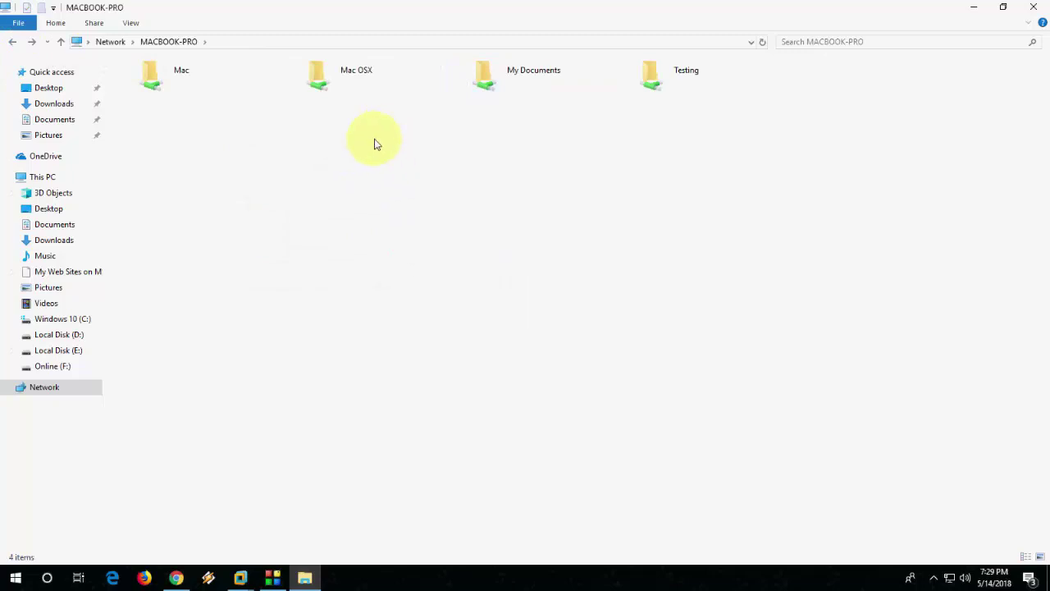
pyautogui.rightClick(327, 191)
pyautogui.click(345, 233)
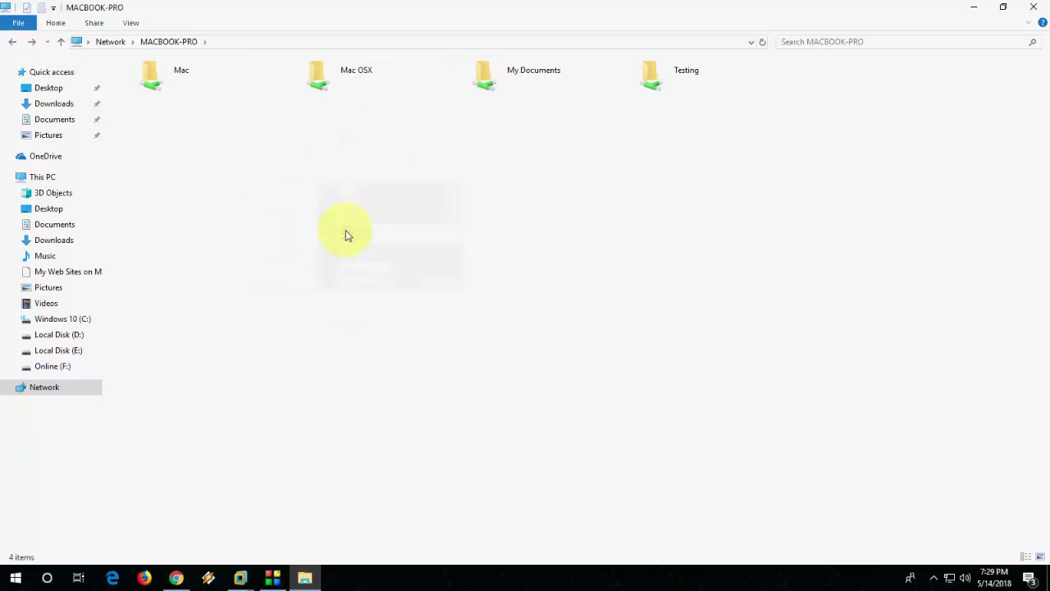